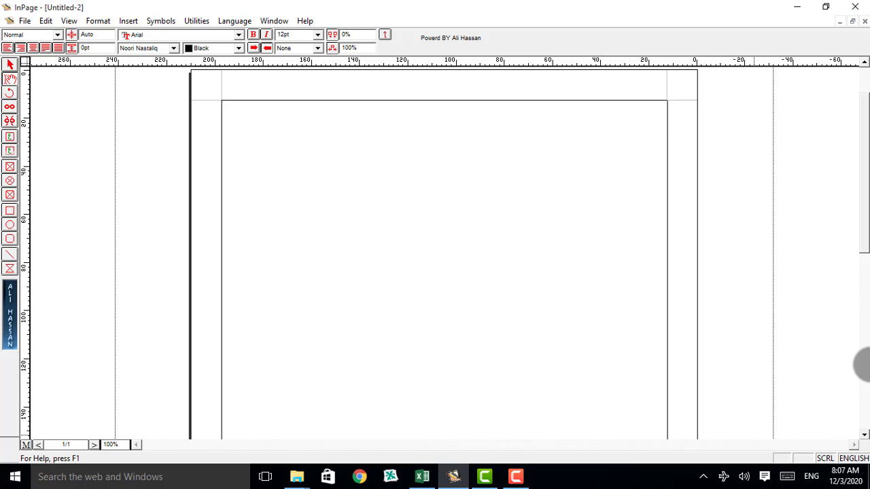
Set the character size to 18 pt and the page zoom to 150%.
key(Escape)
click(317, 35)
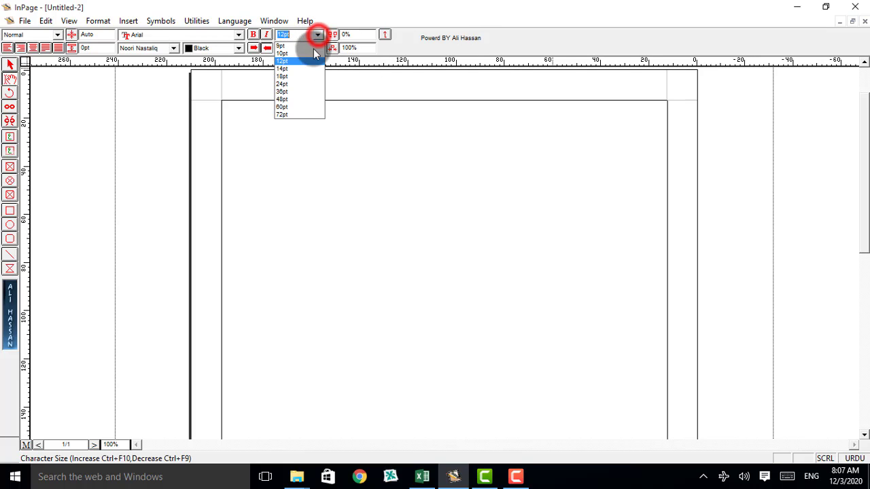
click(290, 77)
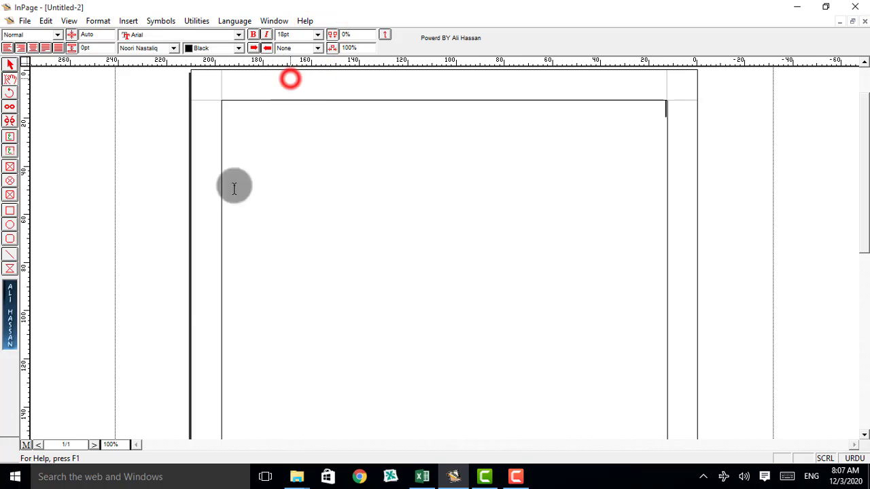
double_click(113, 445)
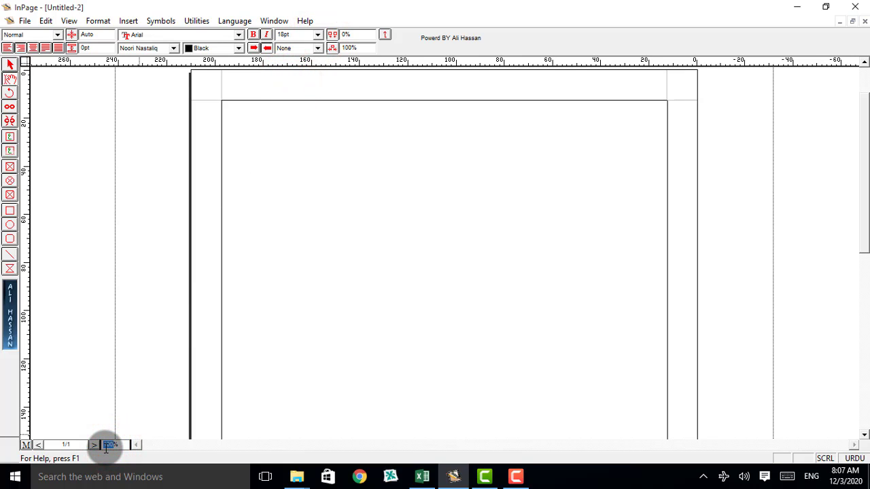
key(BackSpace)
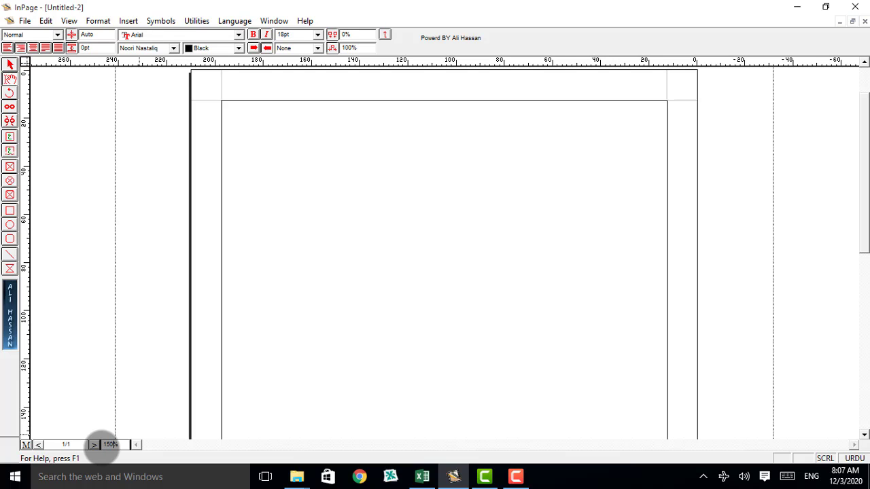
key(Return)
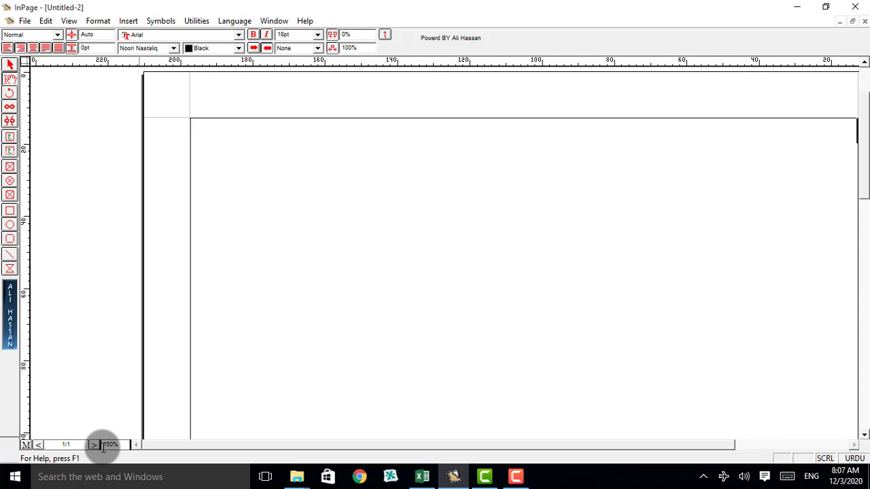
click(852, 444)
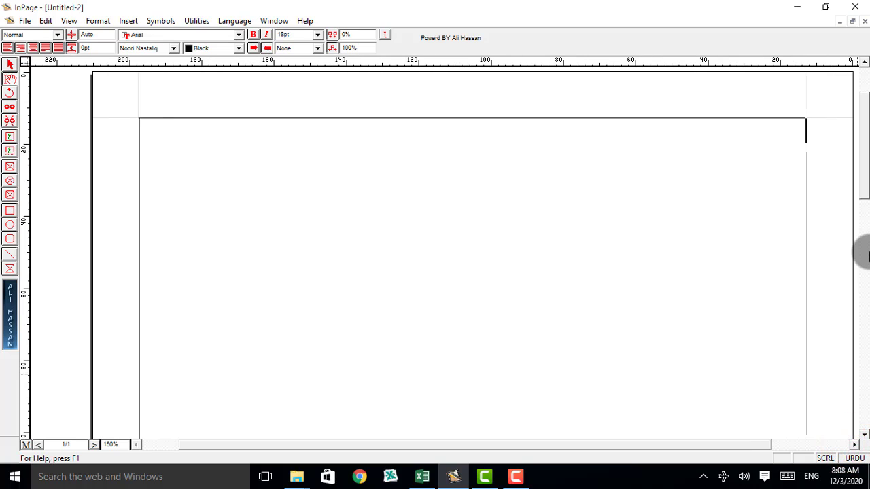
Enter the Urdu heading "فہرستِ اسباق" on the page's first line.
text(ف)
text(ی)
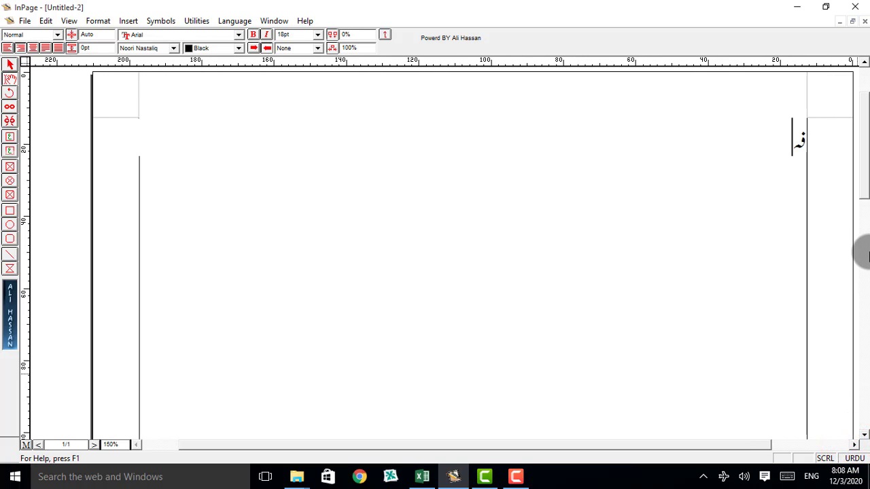
text(رستِ اس)
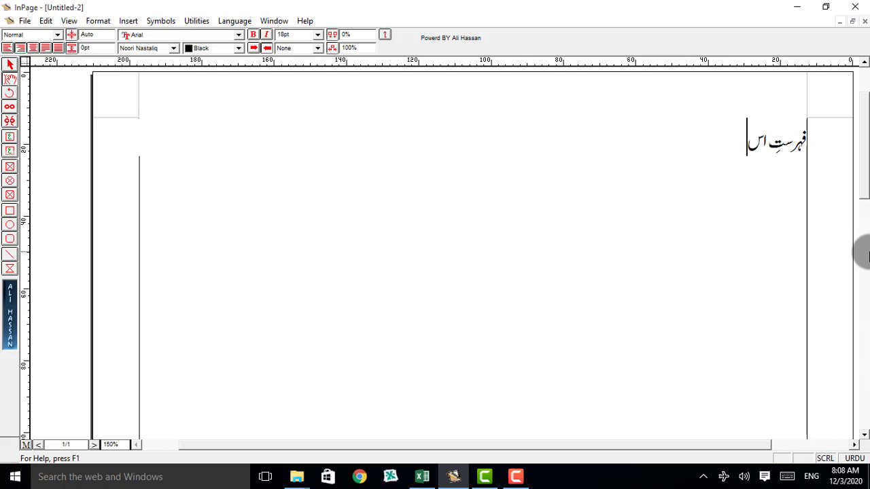
text(باق)
Format the heading "فہرستِ اسباق" as 24 pt, bold and centred.
drag(719, 139, 815, 136)
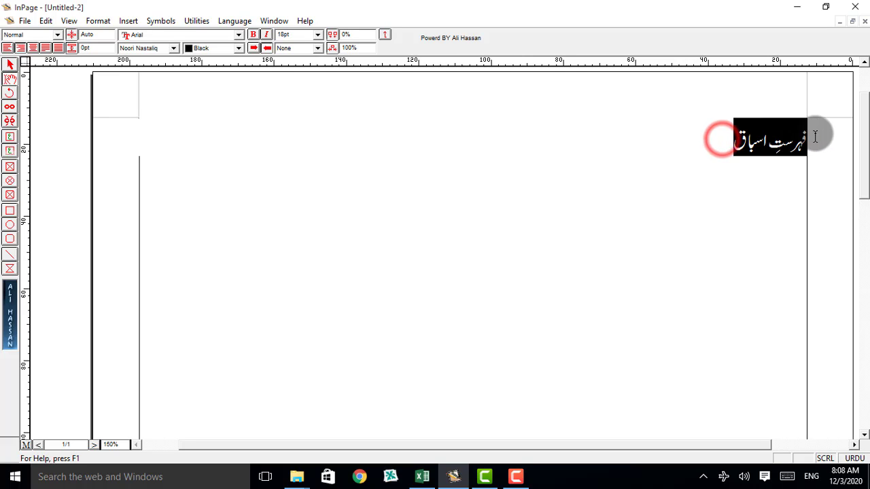
click(317, 34)
click(288, 83)
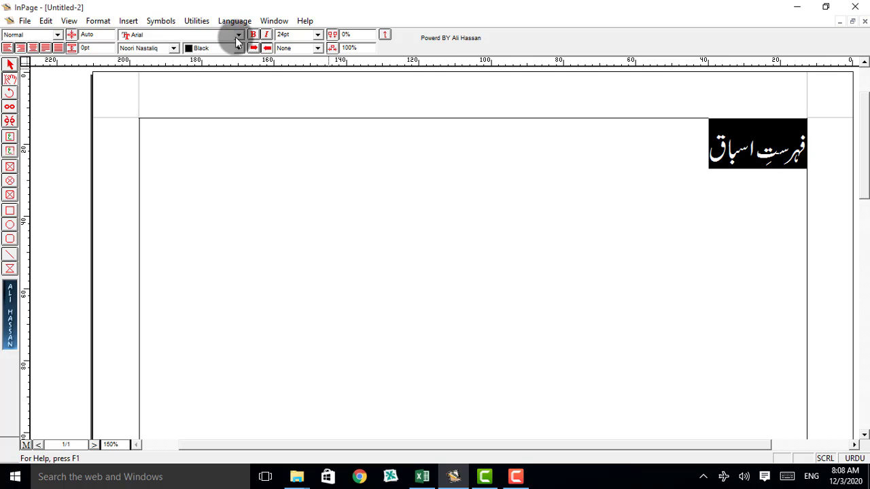
click(253, 34)
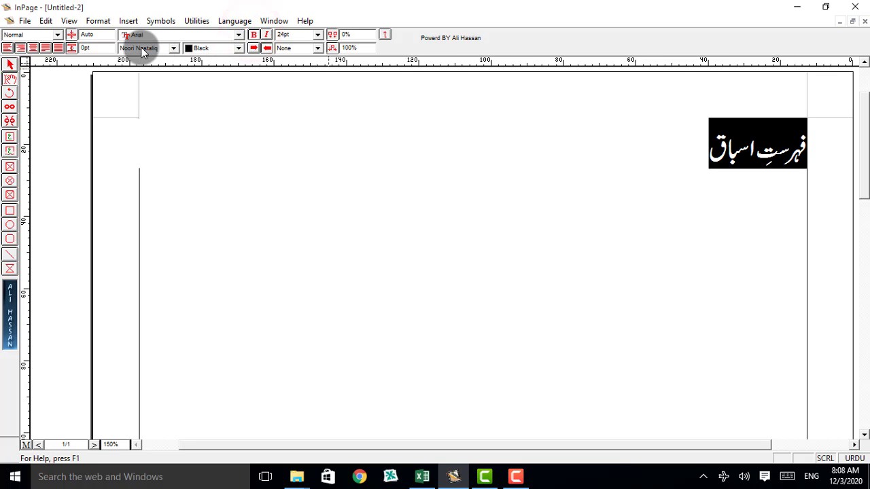
click(31, 49)
click(325, 146)
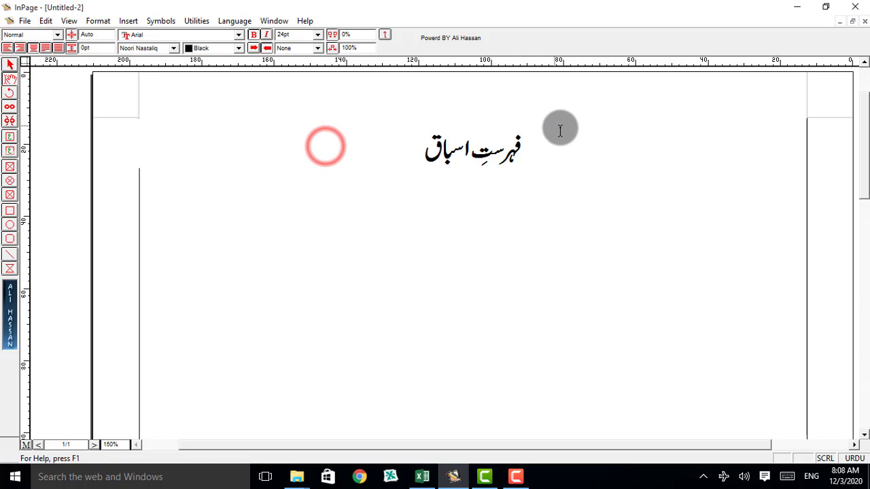
click(544, 149)
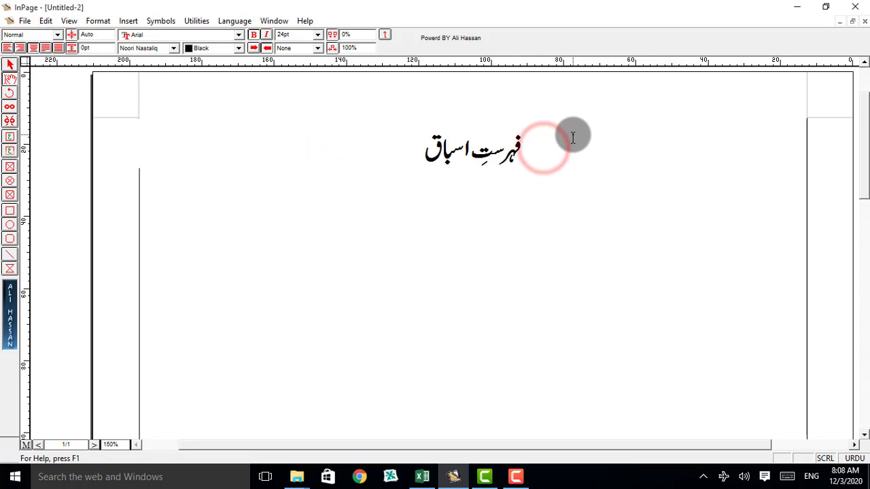
key(Return)
key(BackSpace)
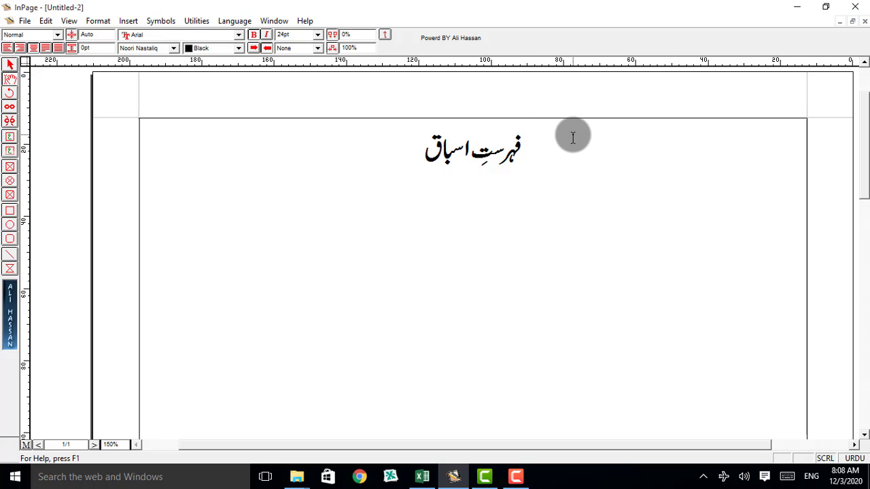
Add a new line after the heading and insert a table with 1 row, 3 columns and automatic column width.
click(404, 147)
key(Return)
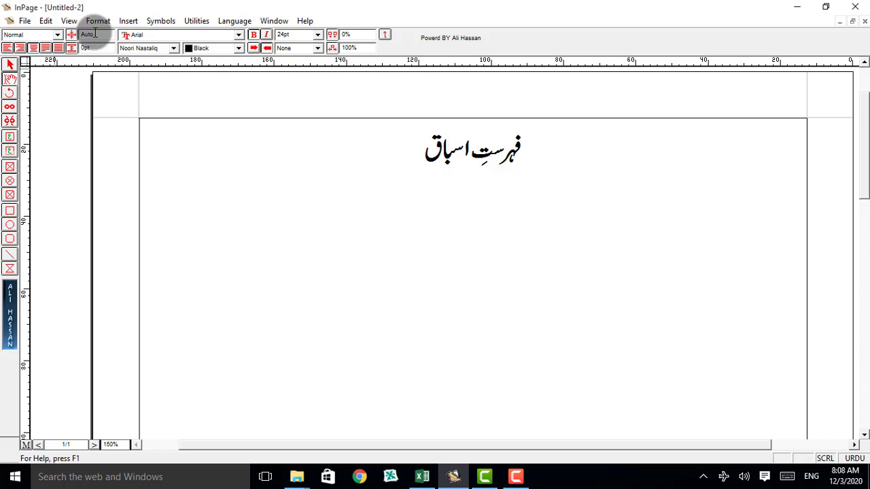
click(126, 22)
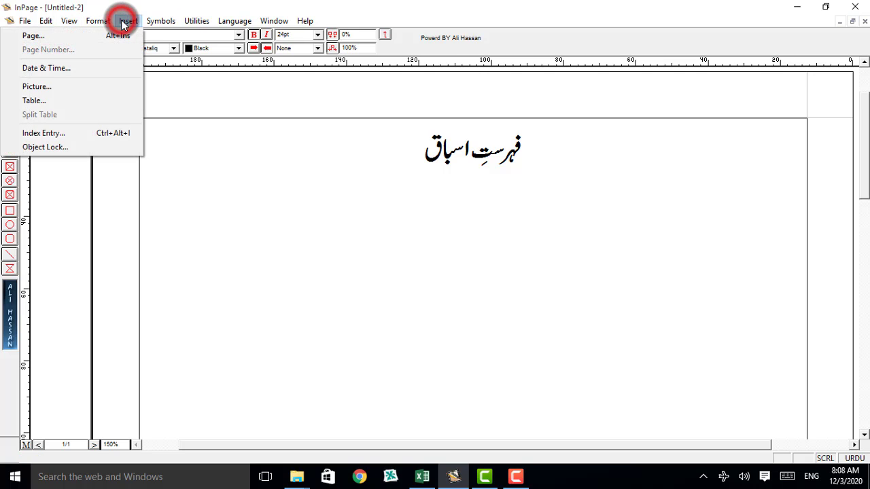
click(56, 100)
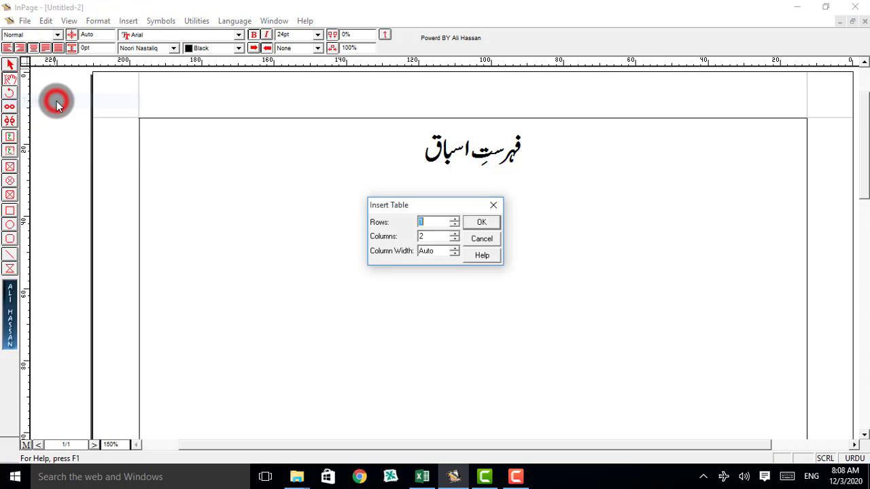
double_click(423, 237)
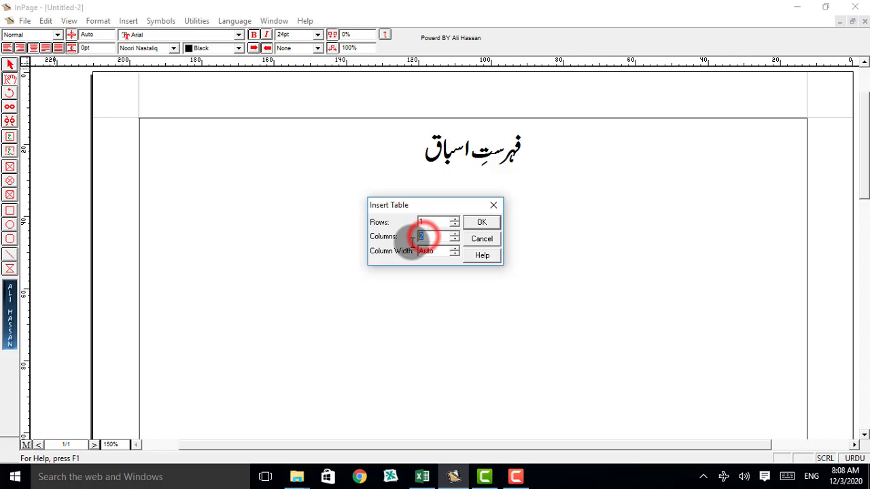
text(3)
click(471, 222)
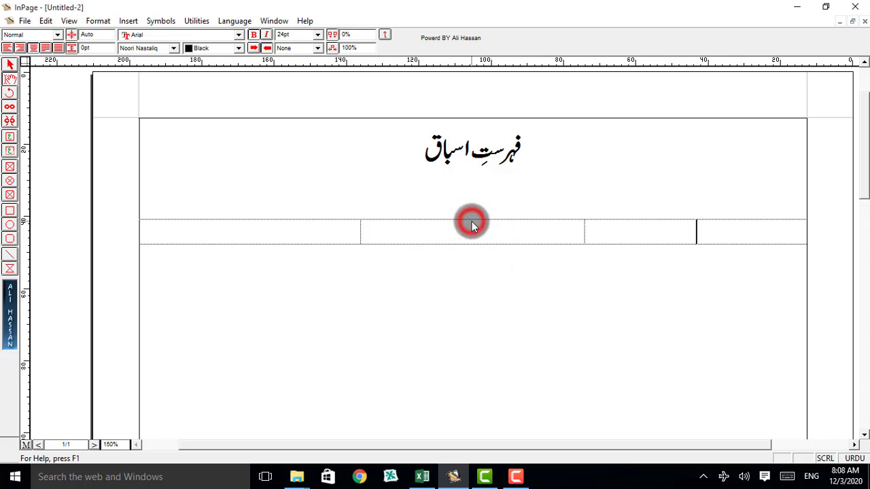
Enter "نمبر شمار" in the table's rightmost cell.
click(726, 228)
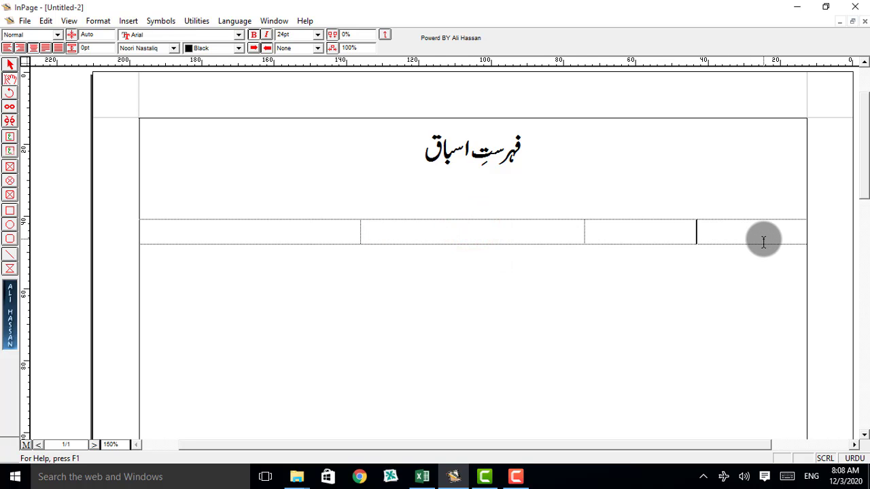
text(ن)
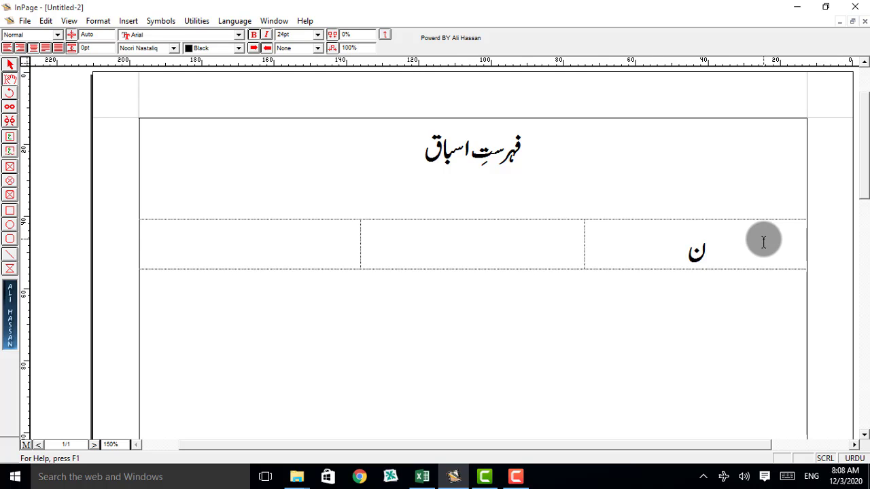
text(مبر)
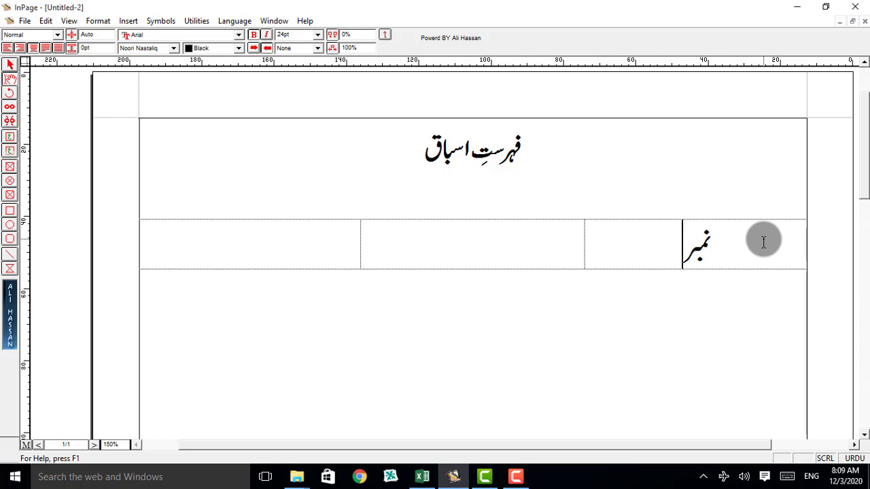
text(س)
key(BackSpace)
text(شمار)
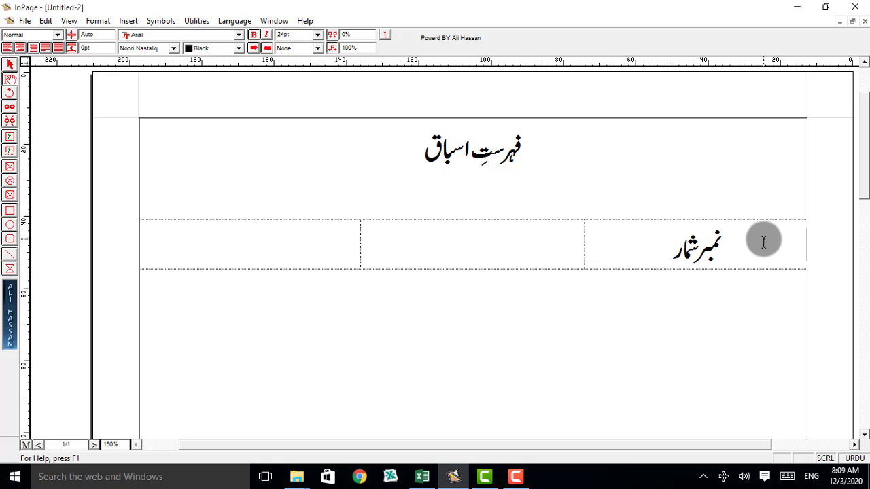
Enter "عنوانِ سبق" in the table's middle cell and "صفحہ نمبر" in its leftmost cell.
click(491, 241)
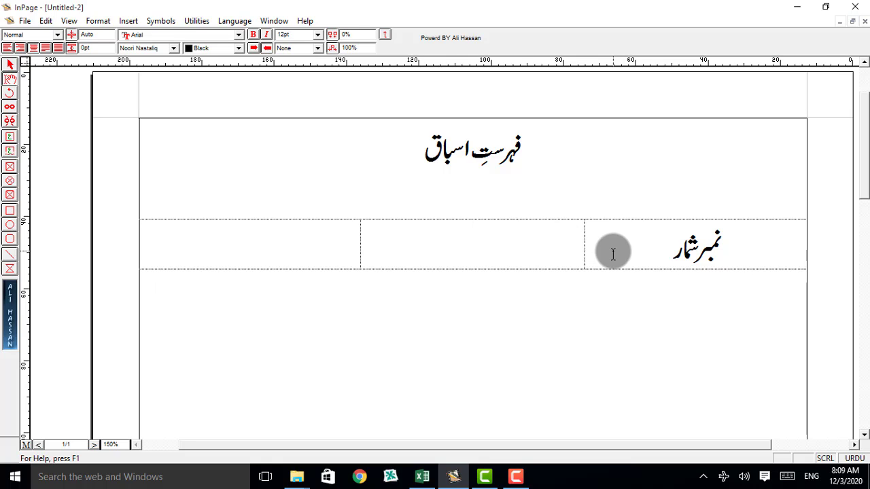
text(عنوانِ سبق)
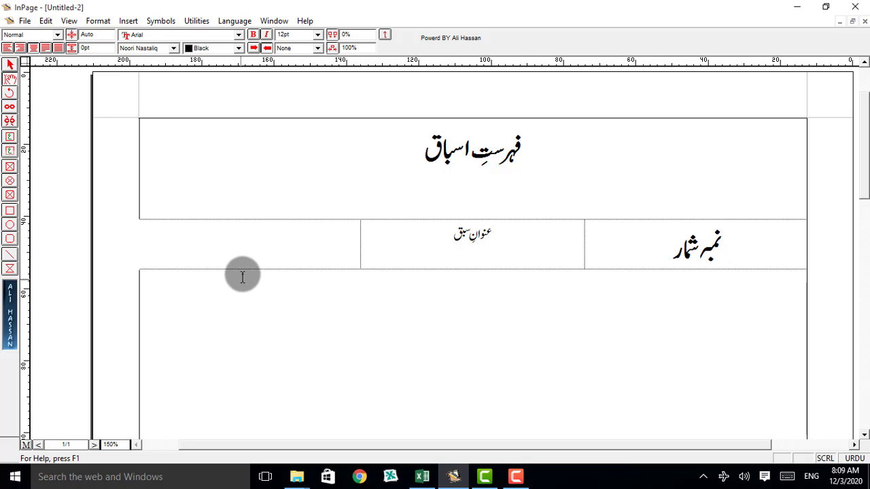
click(274, 241)
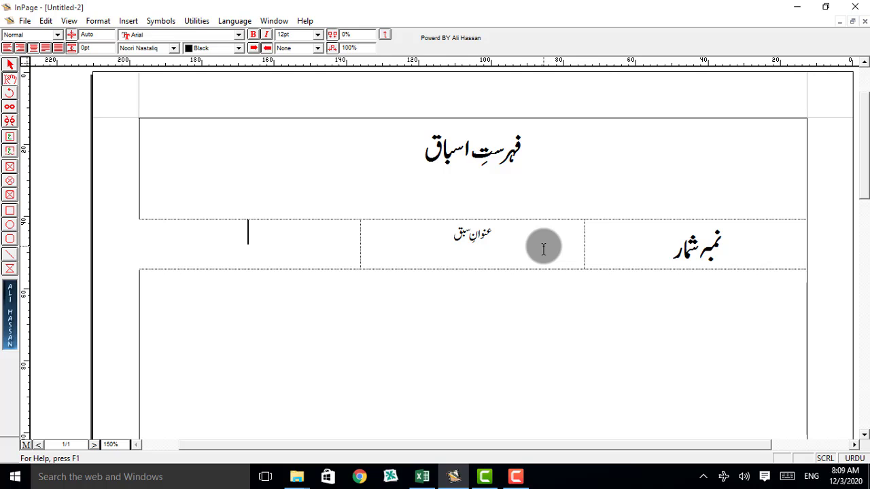
text(صفحہ نمبر)
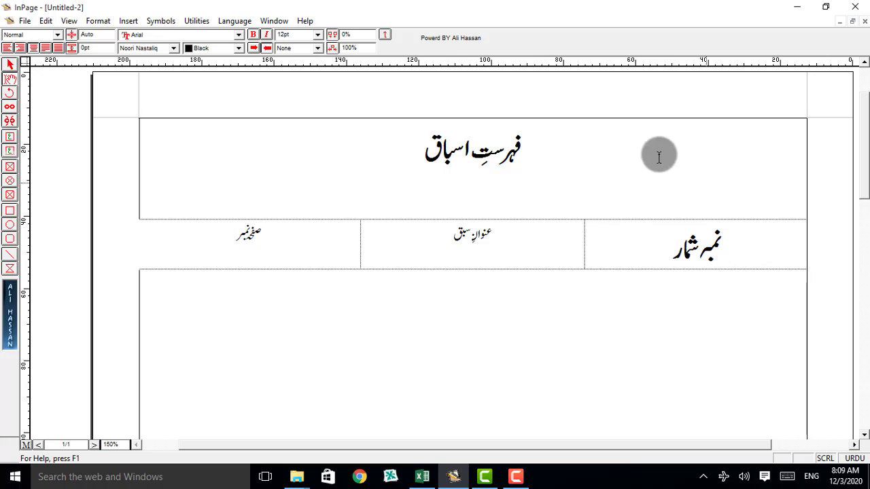
Set the character size of all three table header cells to 14 pt, then place the cursor below the table.
drag(232, 233, 489, 224)
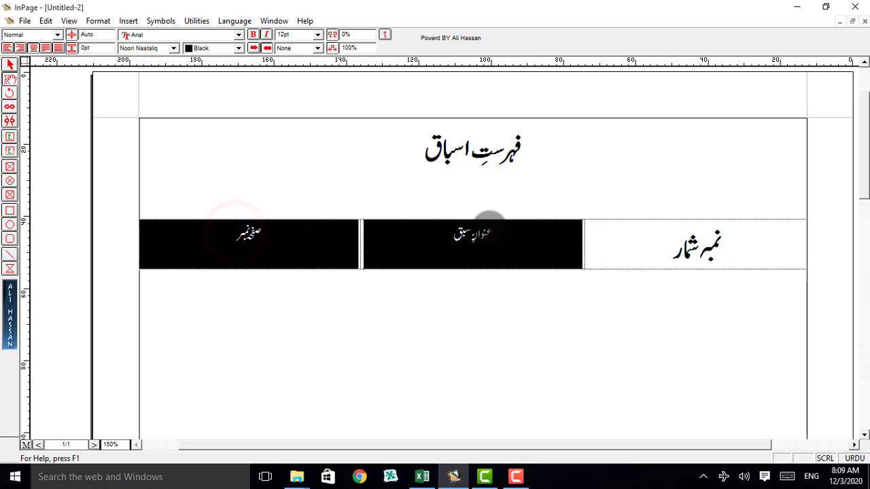
click(317, 35)
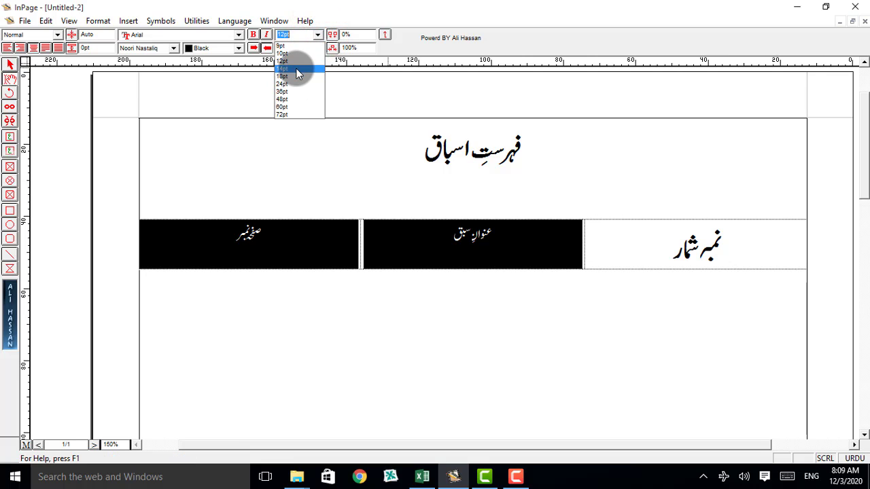
click(296, 68)
drag(229, 247, 646, 212)
click(711, 227)
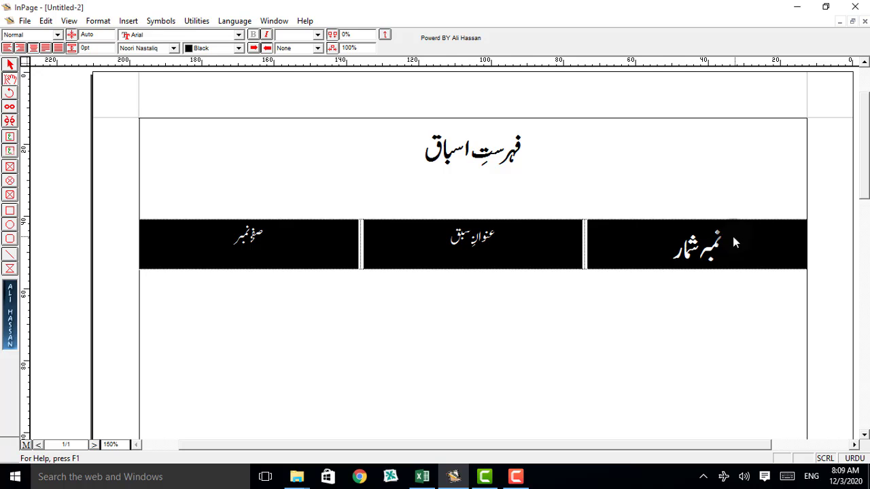
click(316, 34)
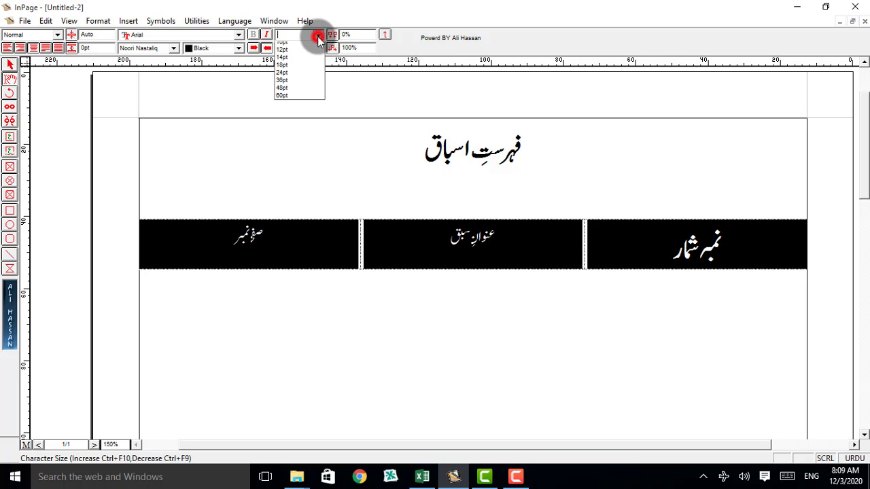
click(300, 77)
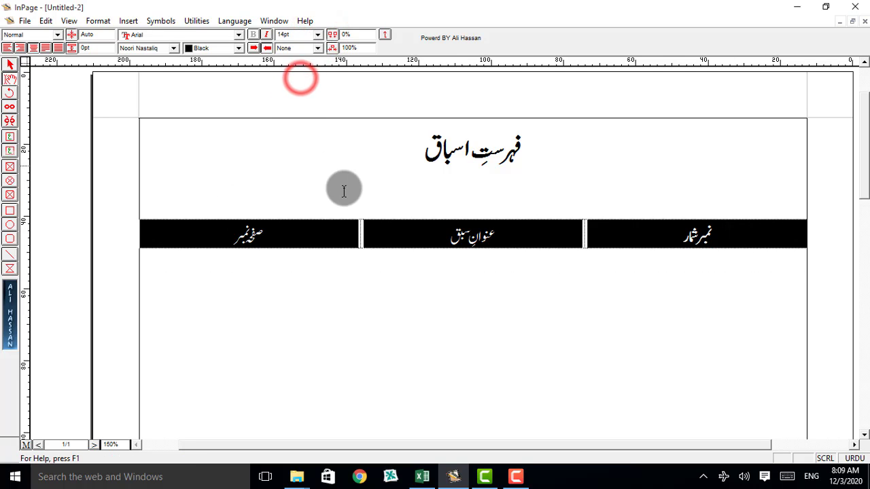
click(443, 244)
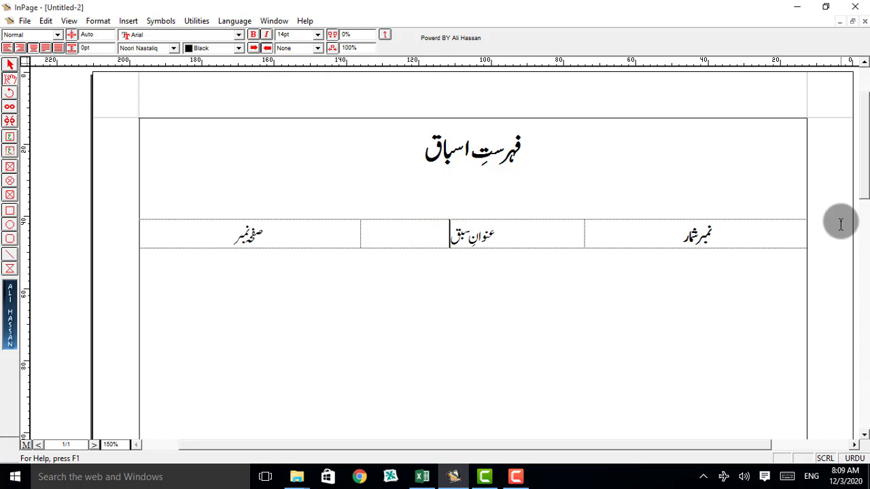
click(794, 263)
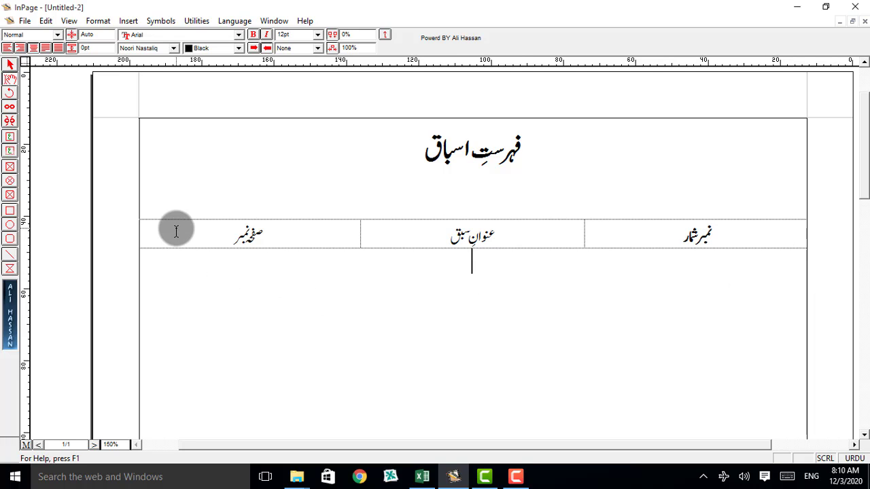
Give all three cells of the header table a double-line border style with a border width of 2 pt.
drag(173, 229, 680, 231)
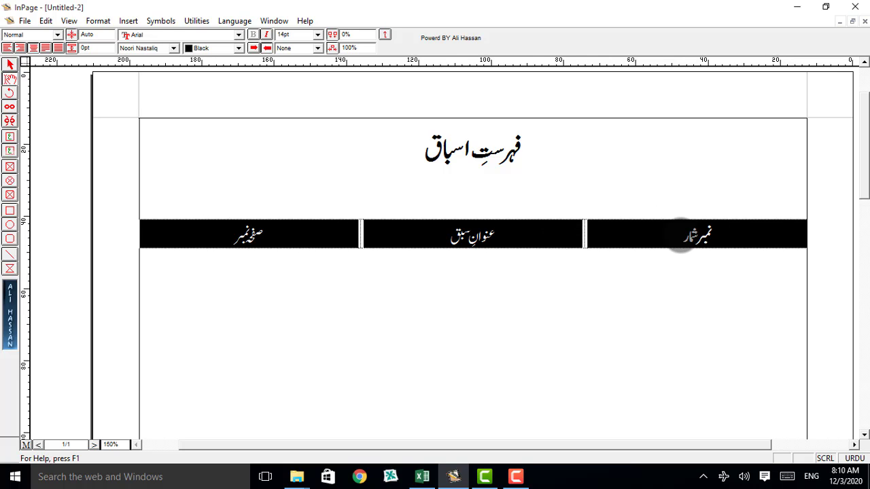
right_click(660, 236)
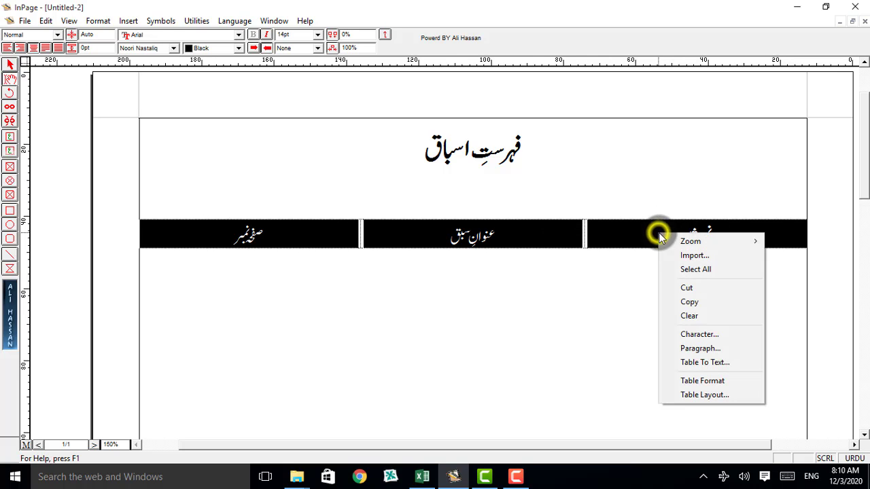
click(700, 383)
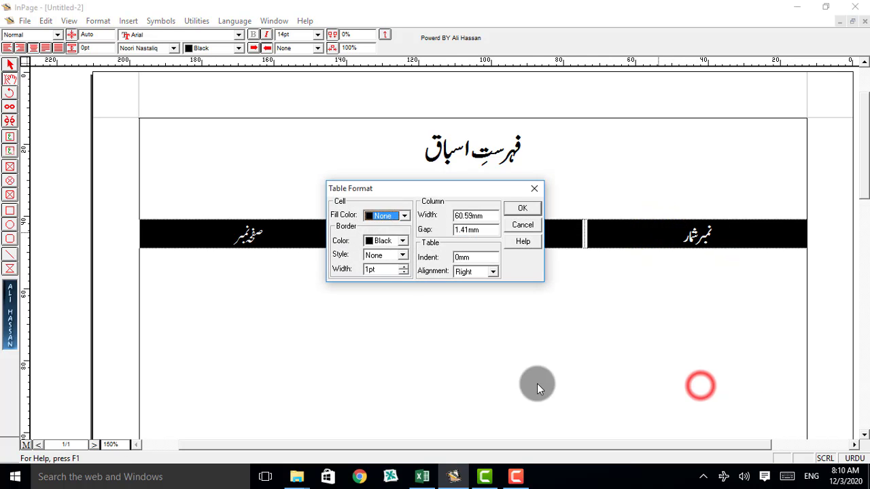
click(403, 255)
click(405, 287)
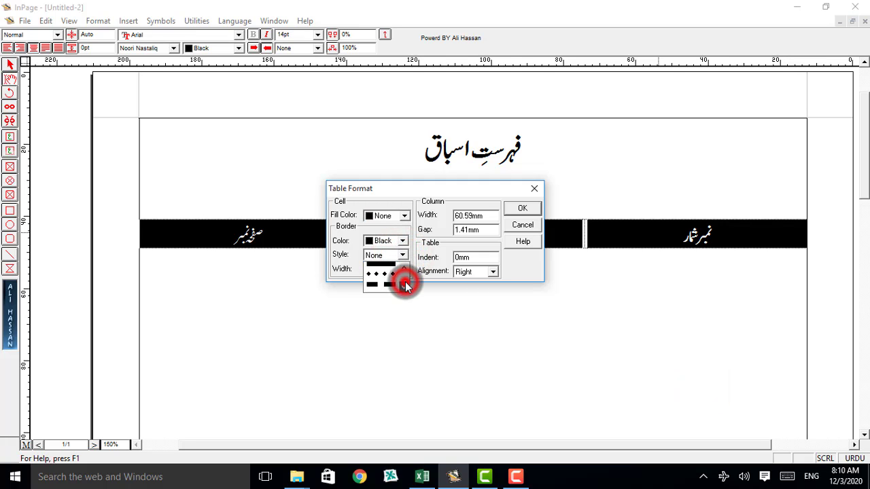
click(406, 286)
click(405, 286)
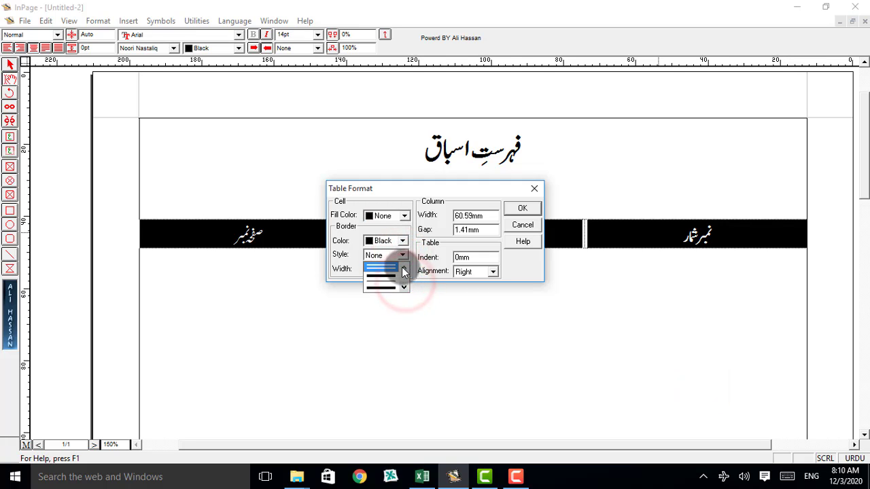
click(404, 268)
click(393, 279)
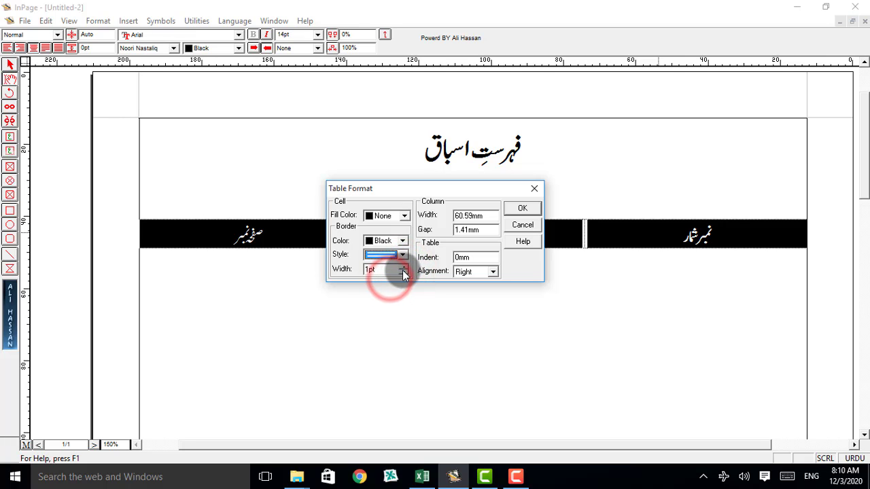
click(404, 269)
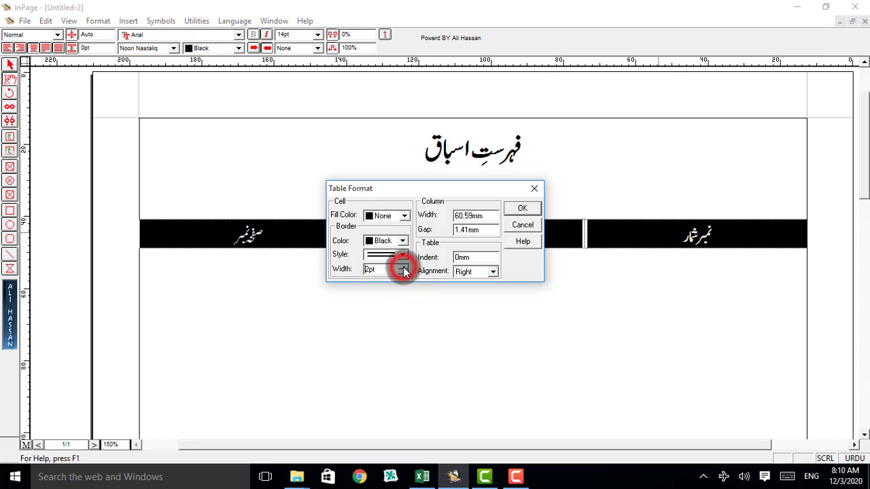
click(534, 209)
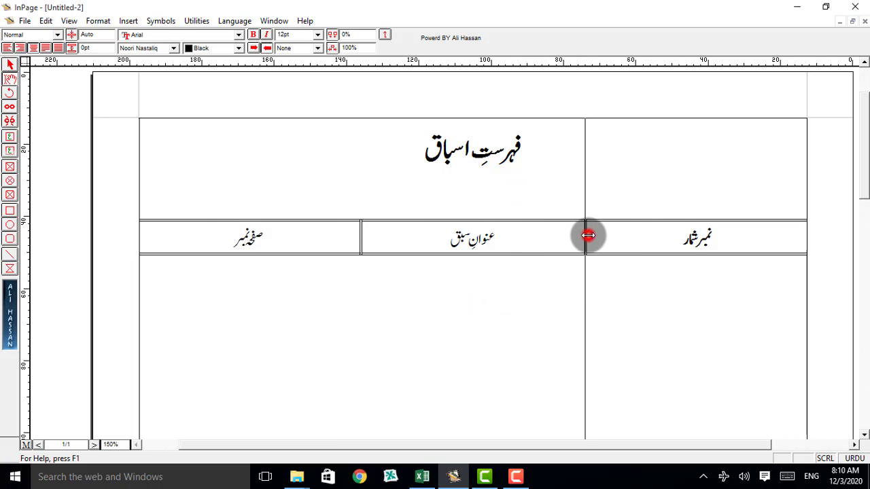
Narrow the header table's نمبر شمار column to about 36 mm and its صفحہ نمبر column to about 39 mm, widening the middle column.
drag(588, 236, 678, 240)
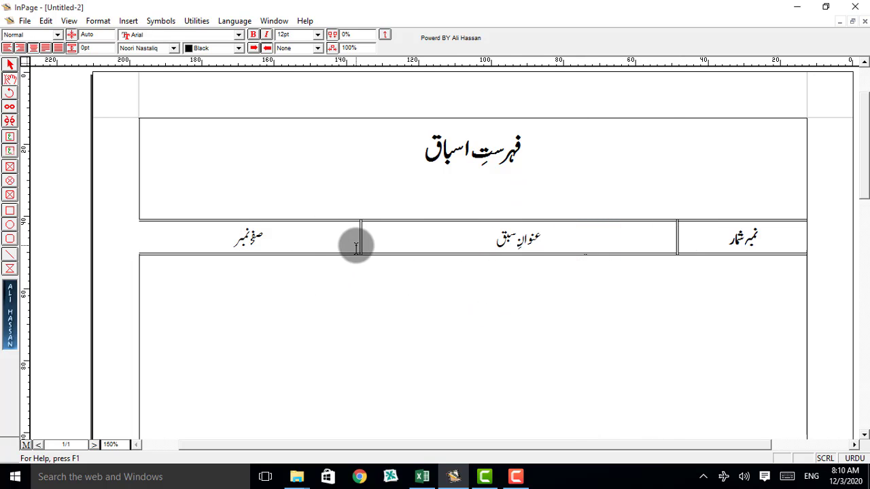
drag(362, 238, 283, 241)
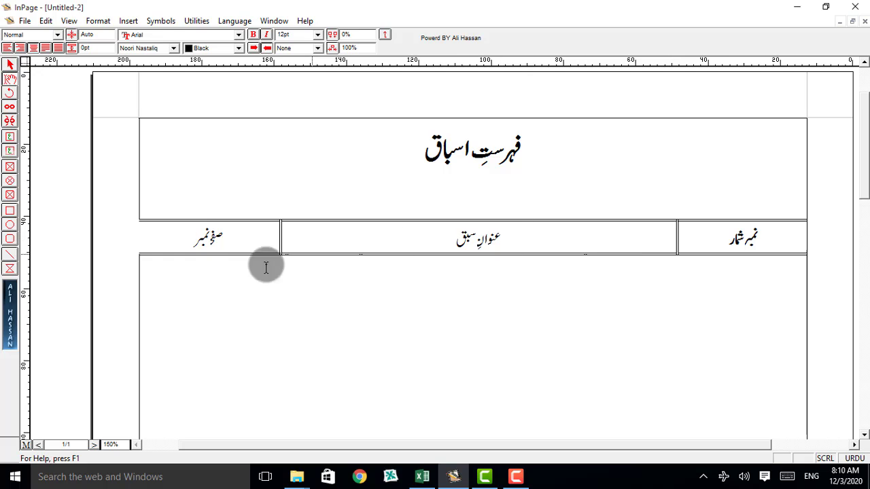
Try a character size of 18 pt on the three header cells, then return them to 14 pt.
drag(202, 238, 724, 219)
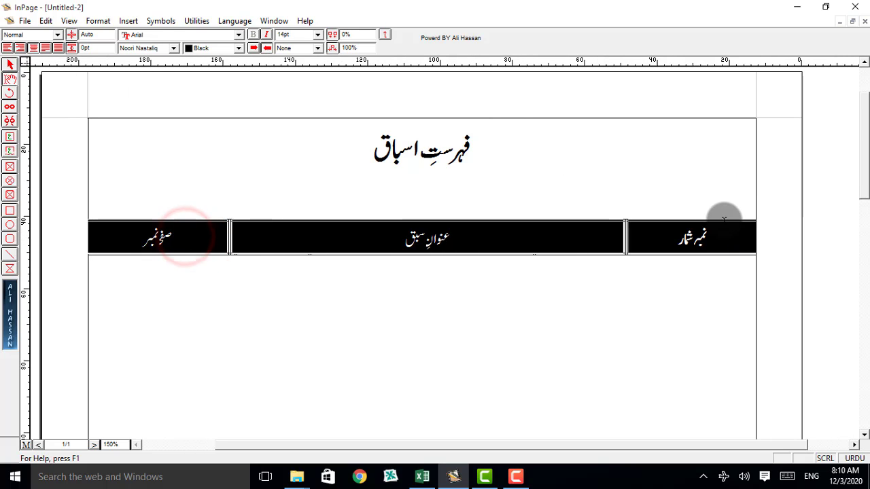
click(318, 34)
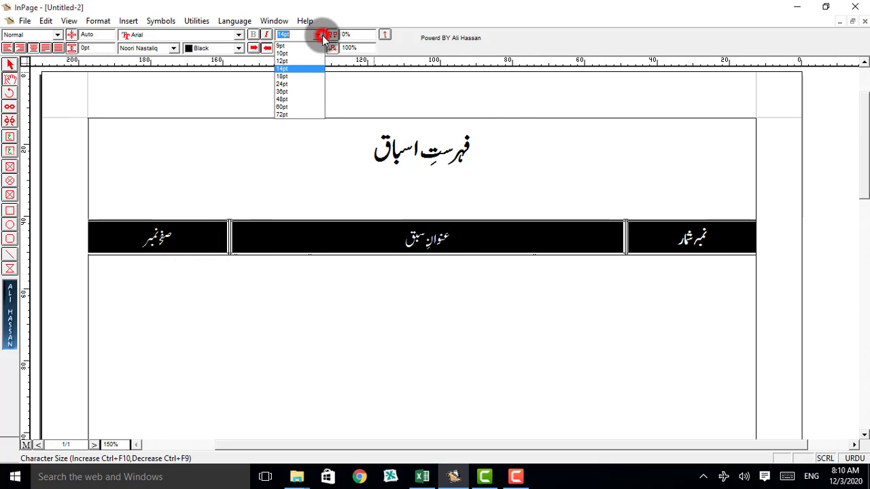
click(289, 69)
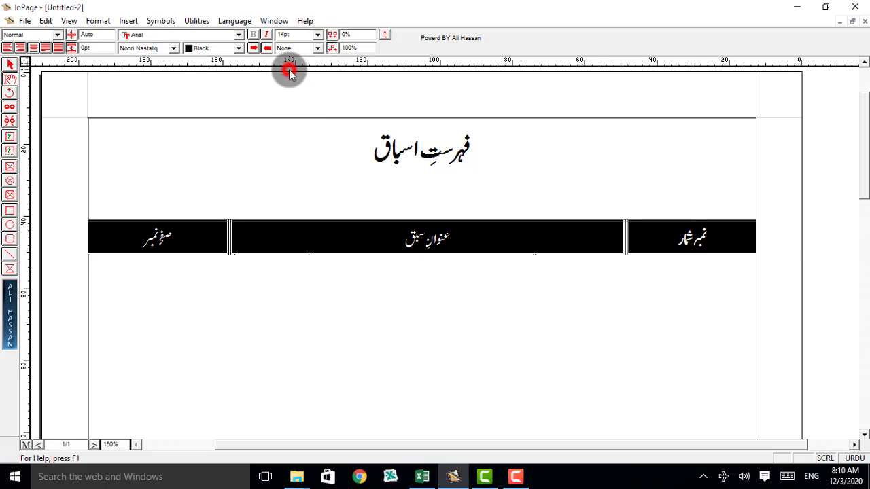
click(318, 34)
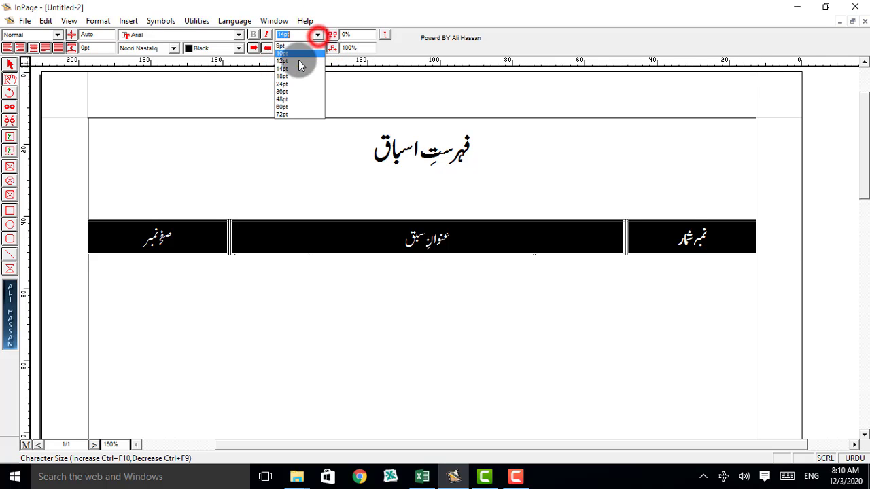
click(295, 79)
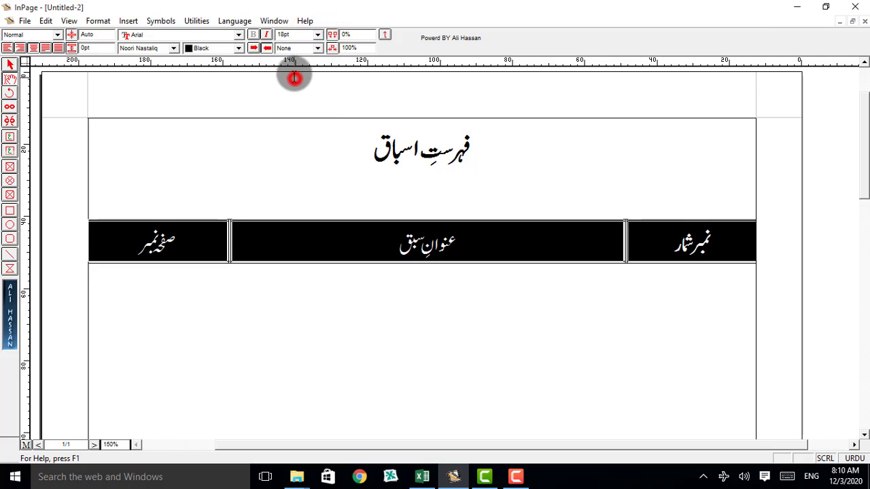
click(318, 34)
click(303, 63)
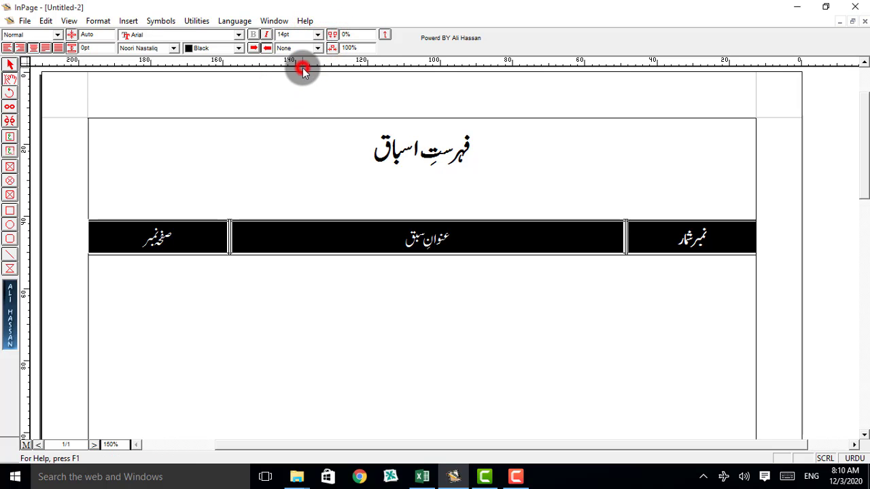
Insert a second table with 1 row, 3 columns and automatic column width below the header table.
click(322, 275)
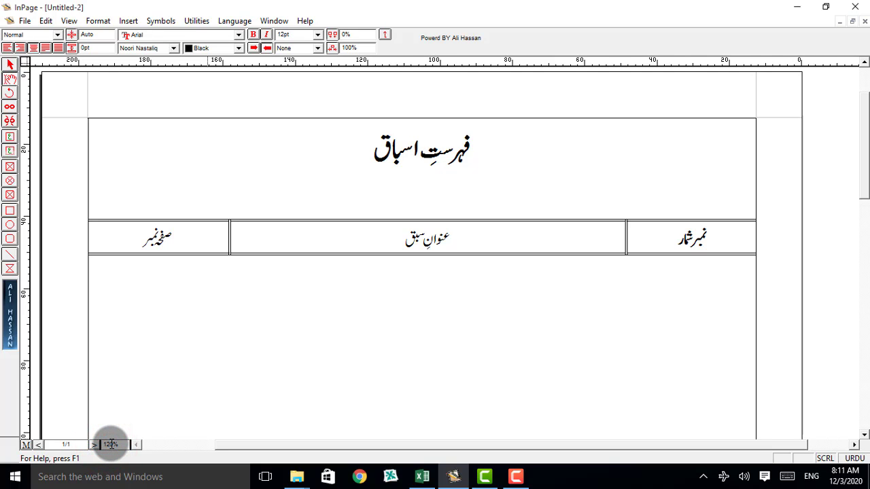
key(Return)
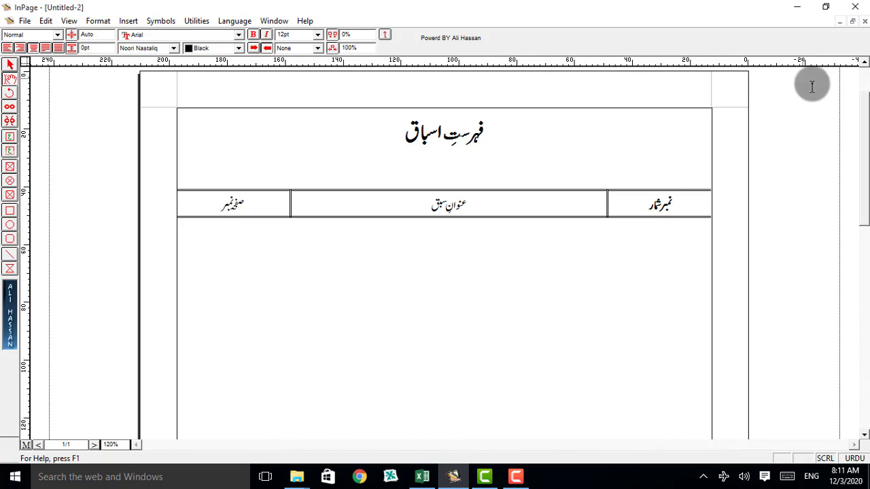
mouse_move(867, 139)
mouse_down()
mouse_move(867, 151)
mouse_move(860, 141)
mouse_up()
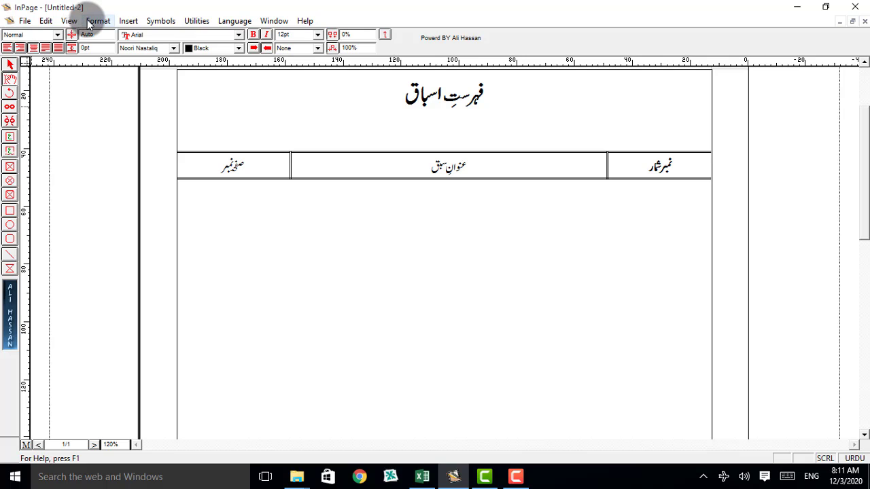
click(128, 21)
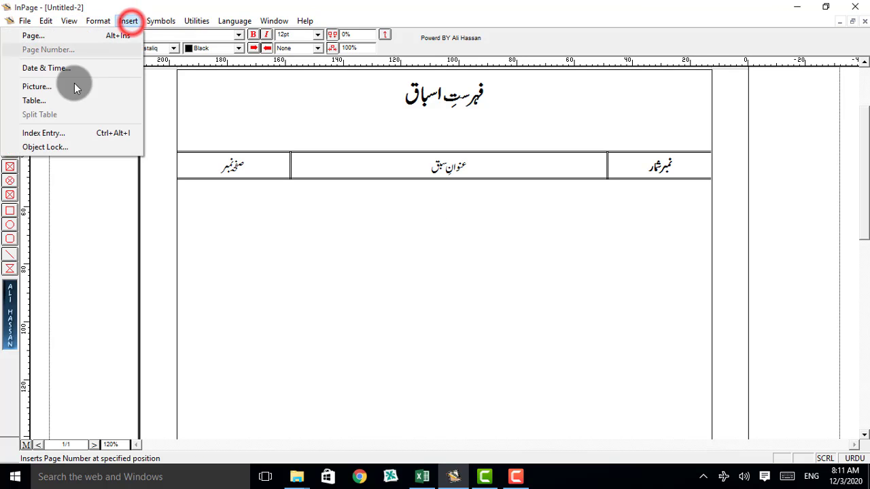
click(41, 101)
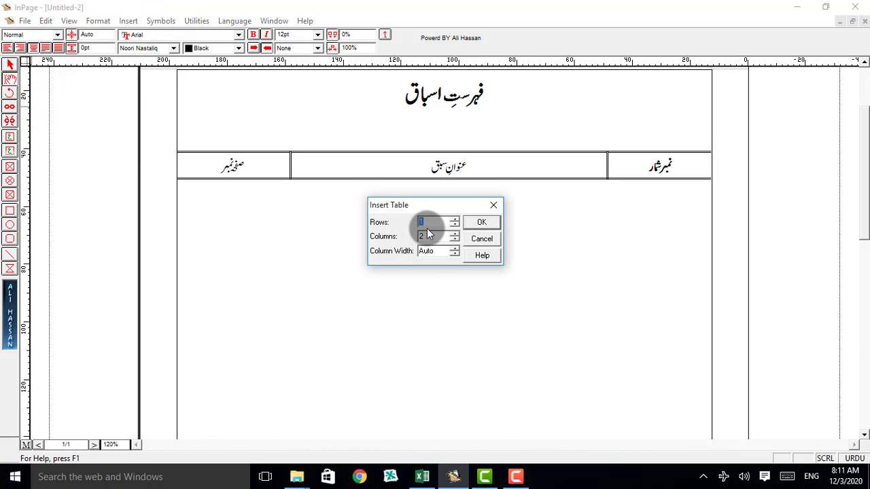
click(481, 222)
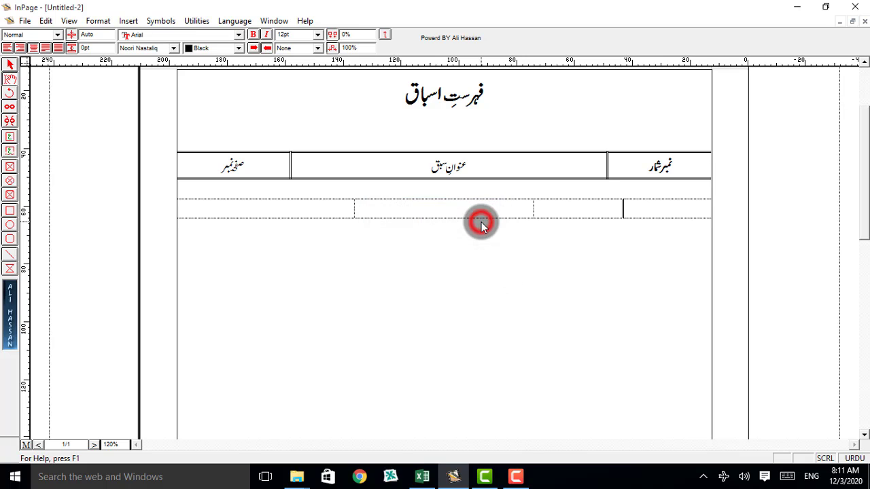
drag(193, 211, 604, 191)
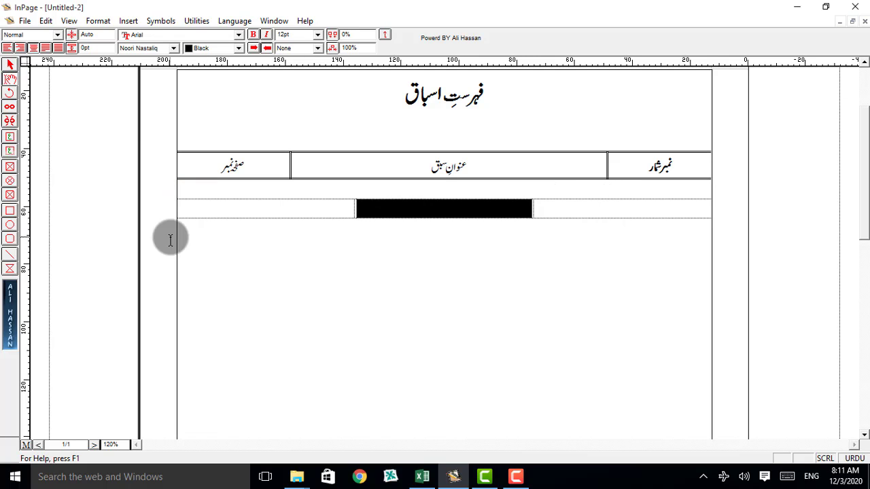
drag(211, 216, 440, 249)
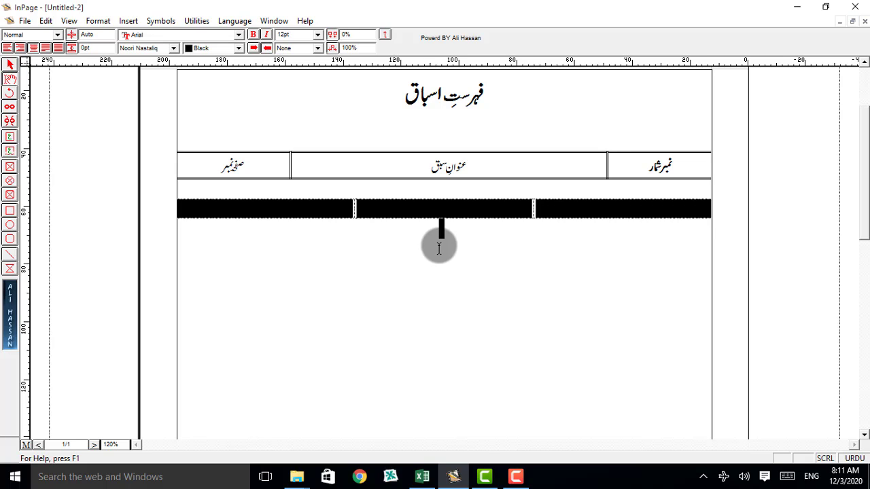
right_click(467, 214)
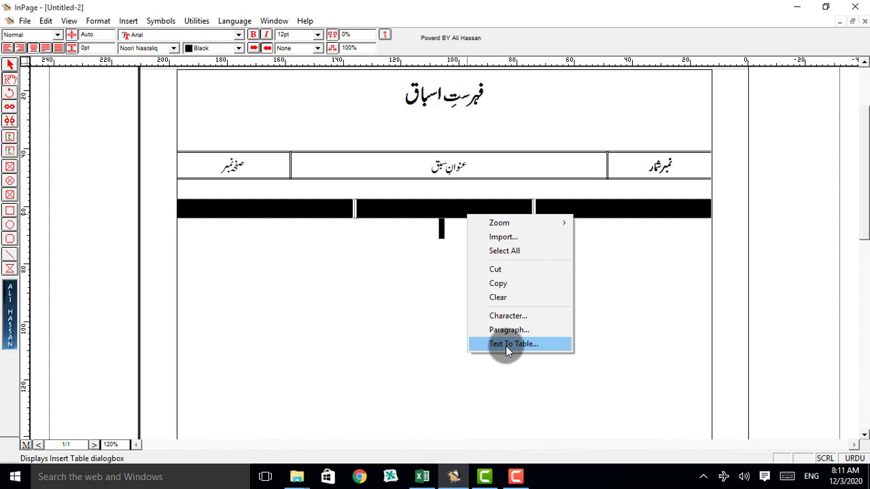
key(Escape)
click(225, 211)
drag(226, 211, 582, 192)
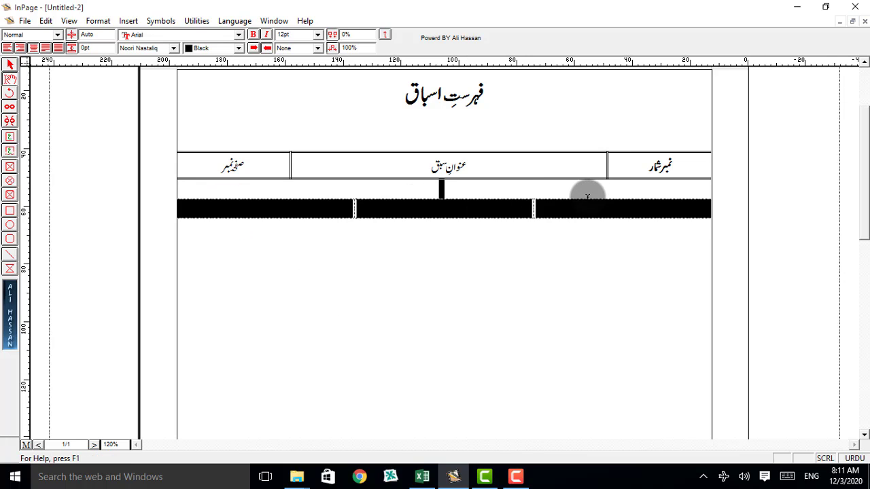
right_click(584, 195)
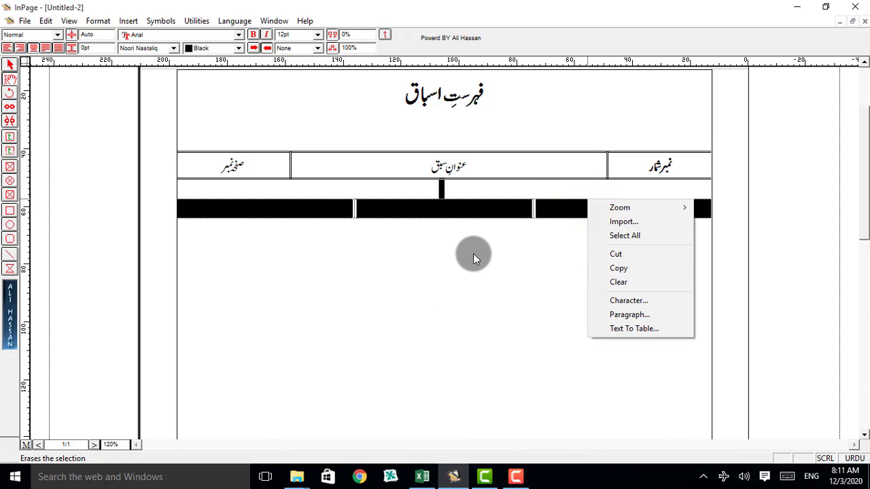
key(Escape)
click(449, 245)
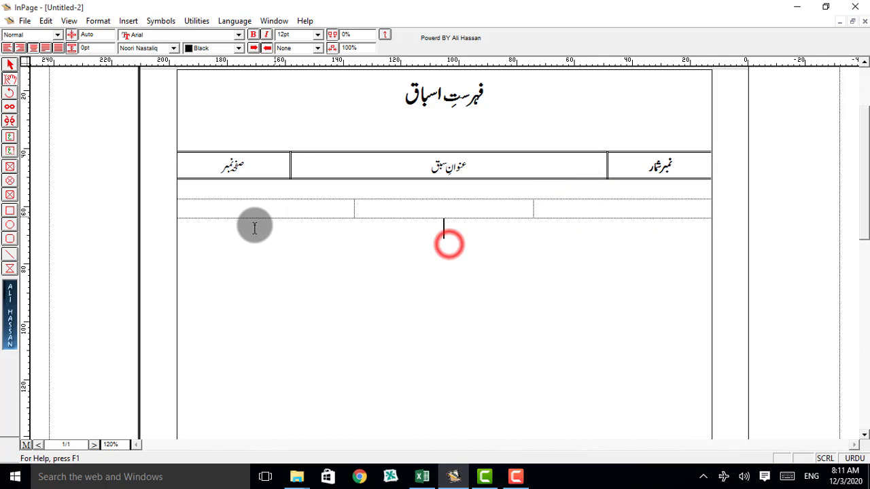
click(205, 208)
drag(380, 197, 688, 202)
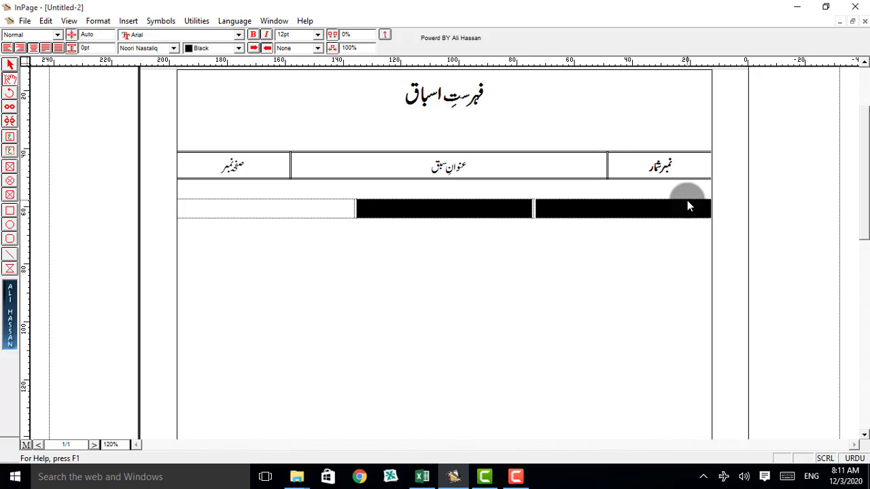
click(204, 213)
drag(195, 206, 426, 237)
right_click(422, 213)
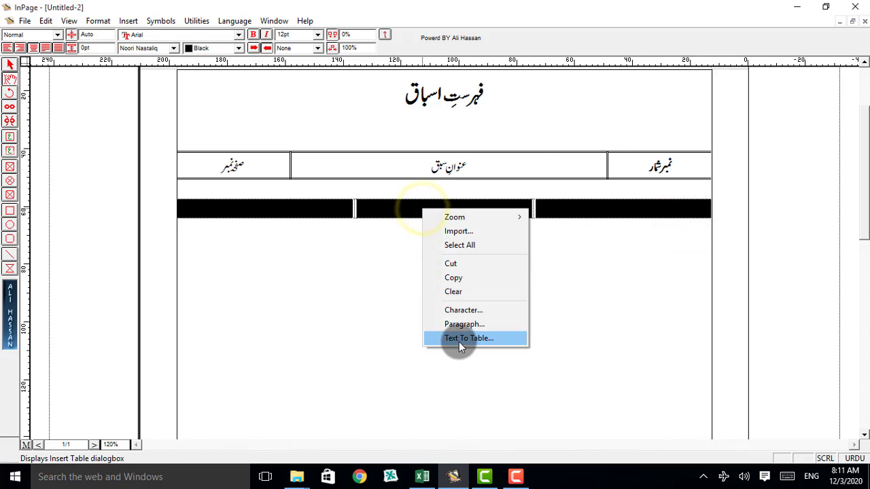
click(289, 325)
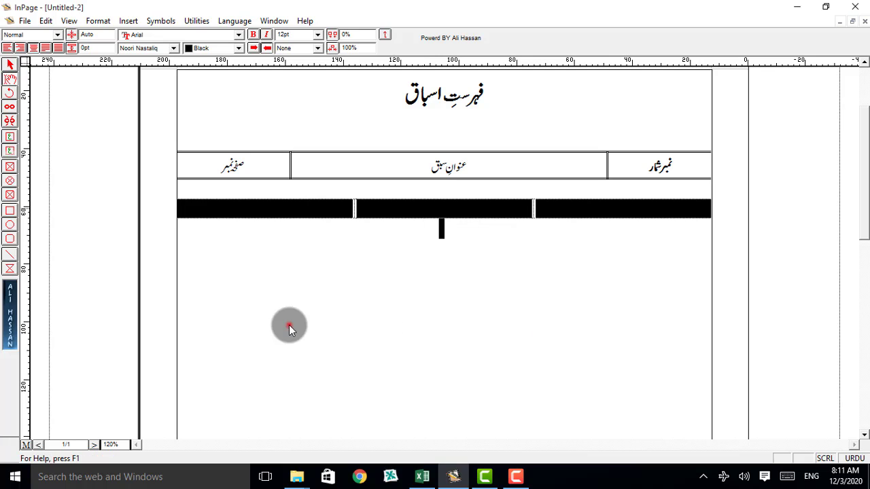
Try to apply Text To Table to the selected empty table row below the header table.
click(192, 206)
drag(189, 188, 603, 221)
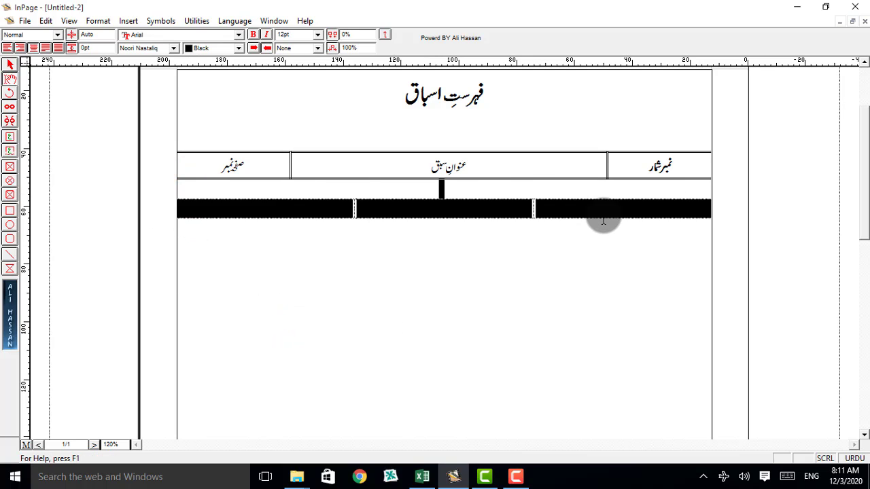
right_click(603, 216)
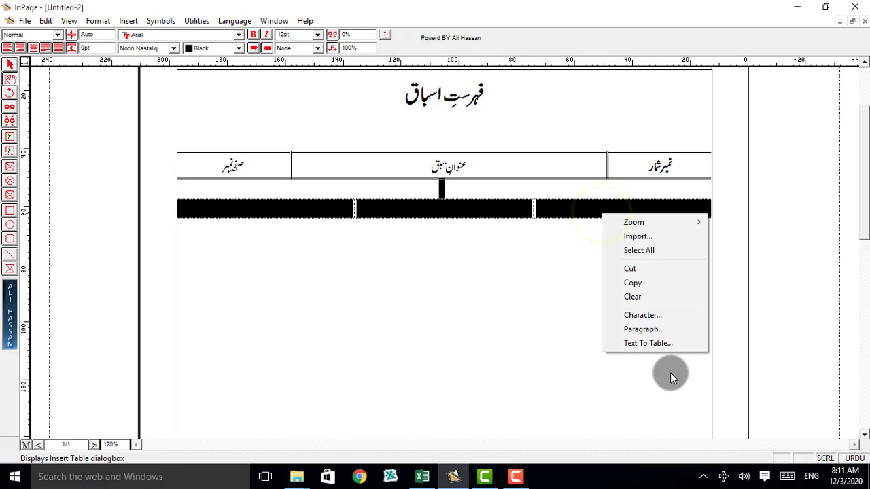
click(650, 344)
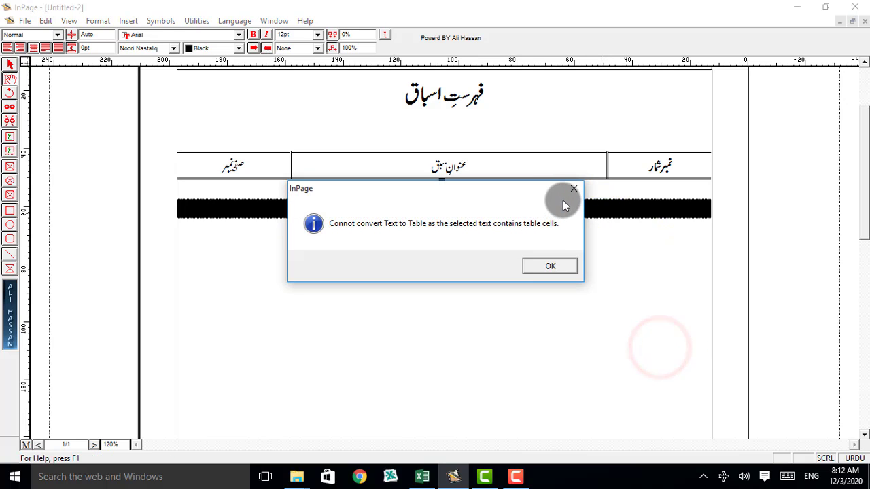
click(567, 194)
click(588, 272)
drag(188, 163, 699, 111)
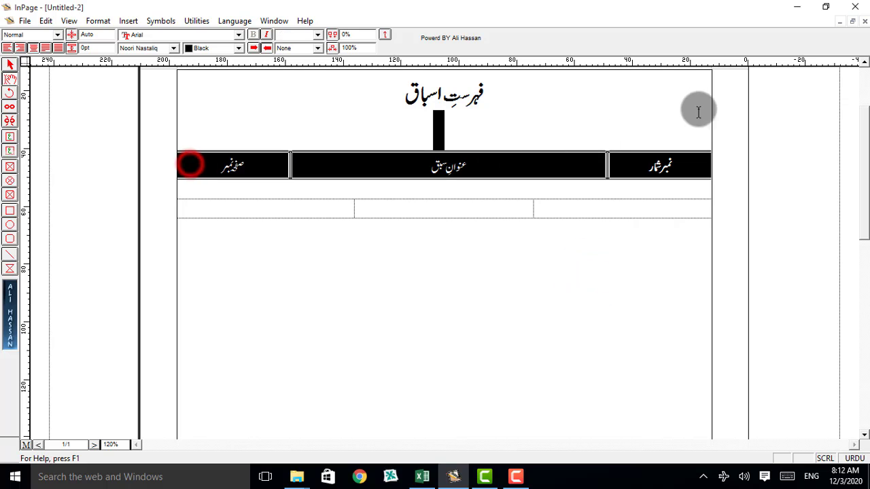
right_click(692, 149)
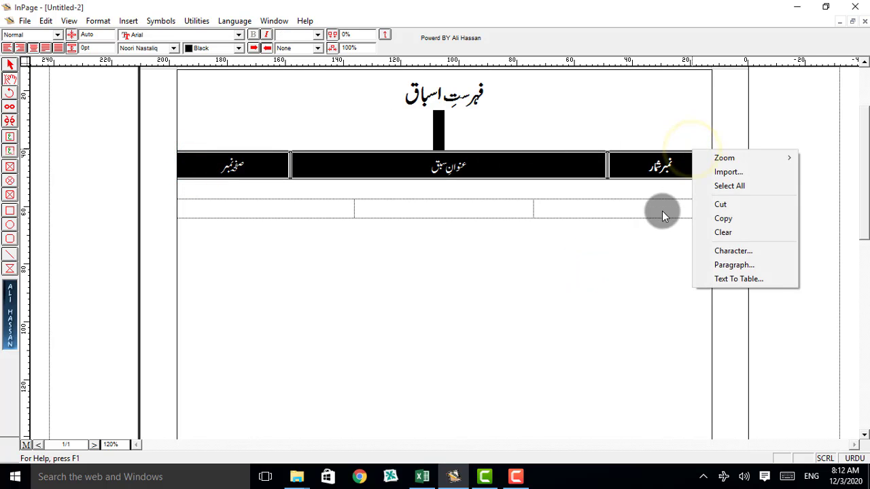
right_click(662, 307)
click(398, 292)
click(194, 167)
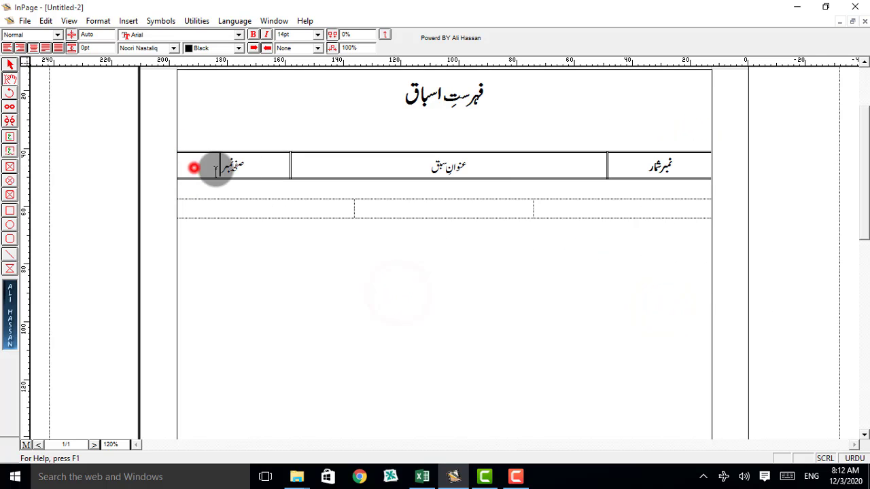
drag(215, 170, 668, 170)
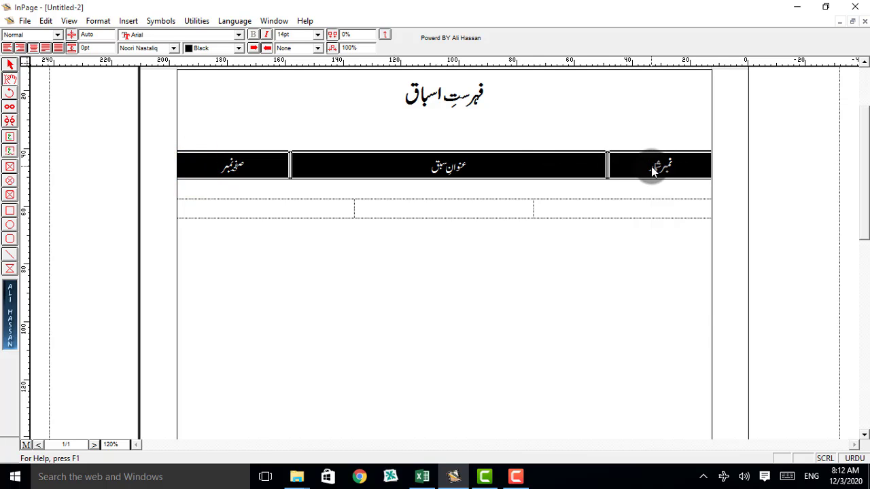
right_click(651, 171)
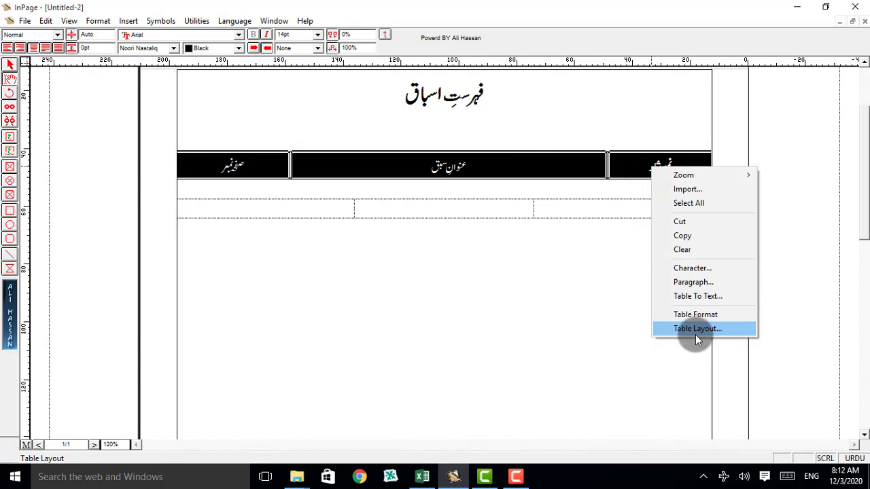
click(542, 306)
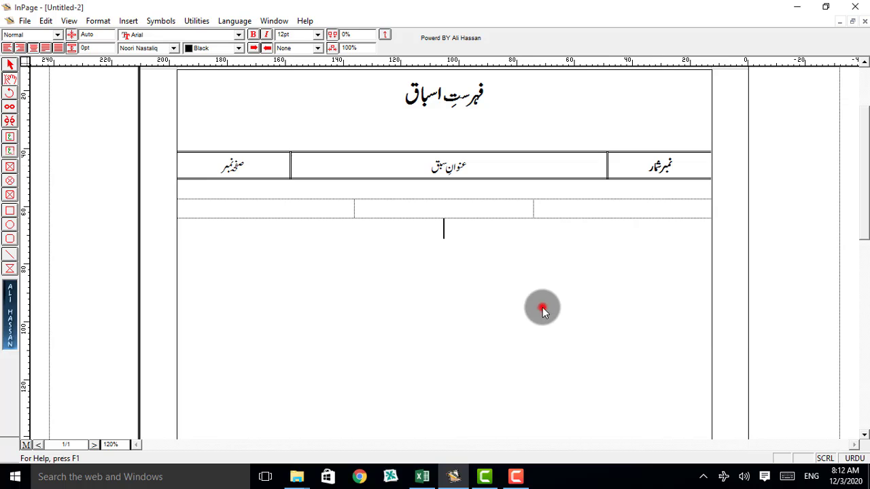
click(187, 213)
drag(187, 212, 684, 195)
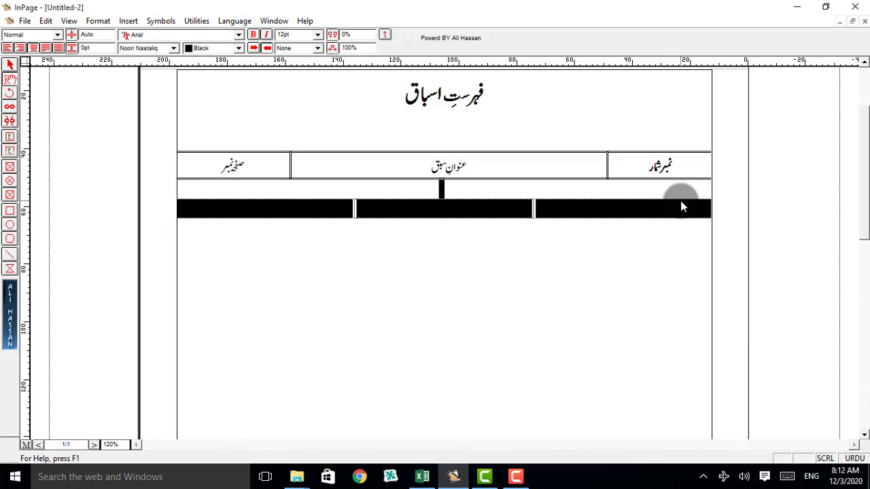
right_click(683, 206)
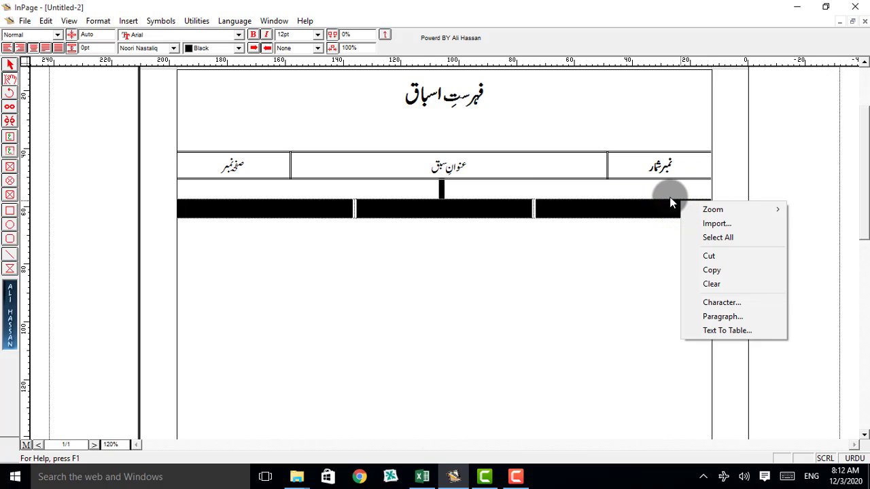
right_click(670, 198)
right_click(631, 218)
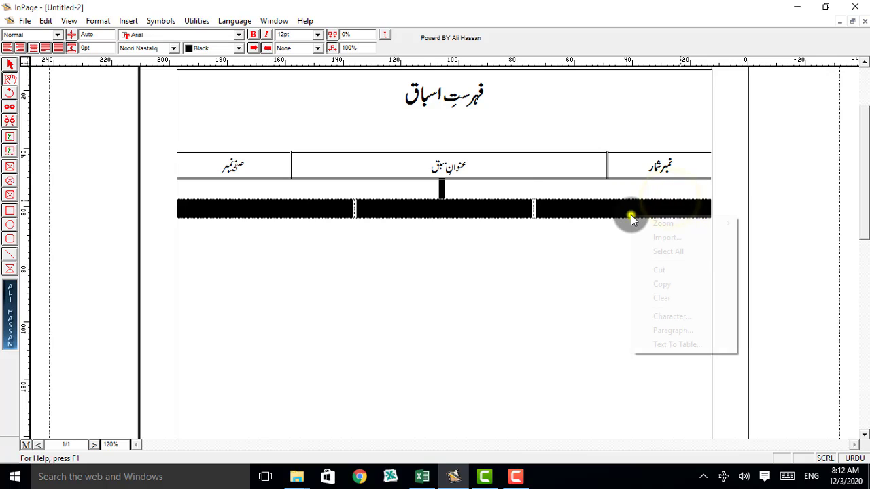
right_click(572, 267)
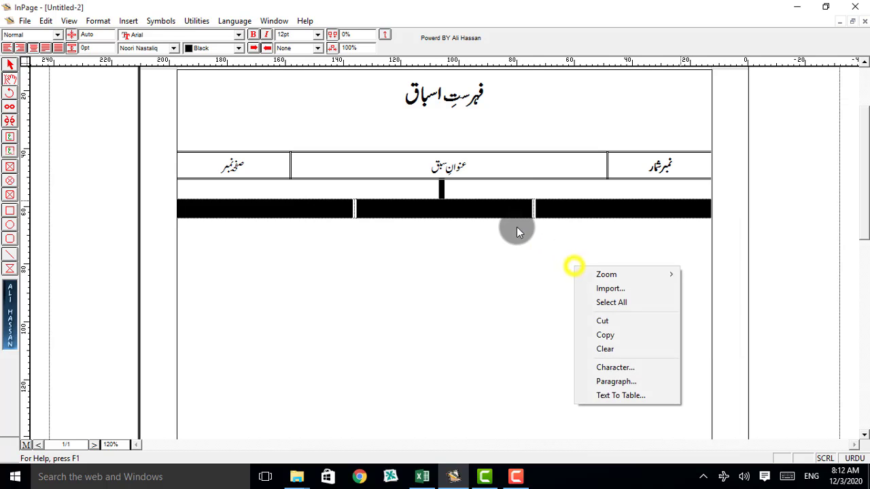
right_click(518, 216)
click(487, 250)
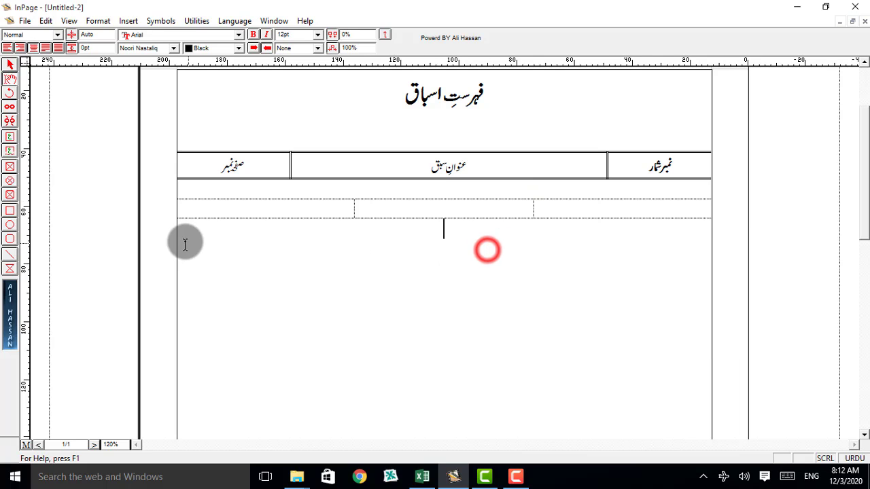
Narrow the outer two columns of the second table so its column borders line up with the header table above.
click(211, 197)
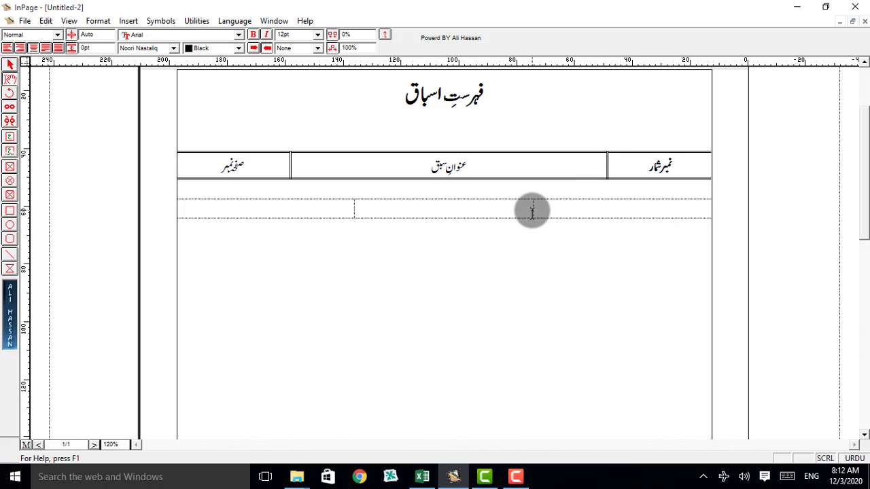
drag(534, 209, 605, 210)
drag(353, 215, 289, 223)
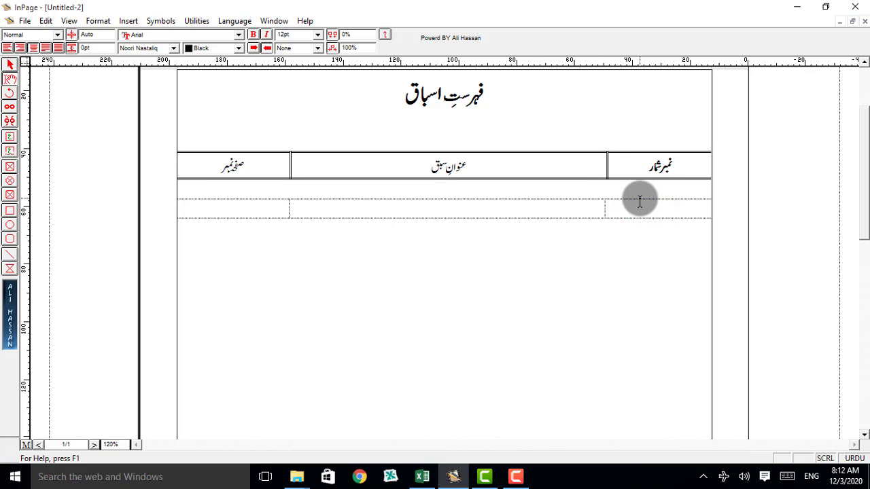
Enter ۱ in the second table's نمبر شمار column and set the whole row's character size to 14 pt.
click(226, 211)
drag(409, 199, 488, 178)
click(317, 34)
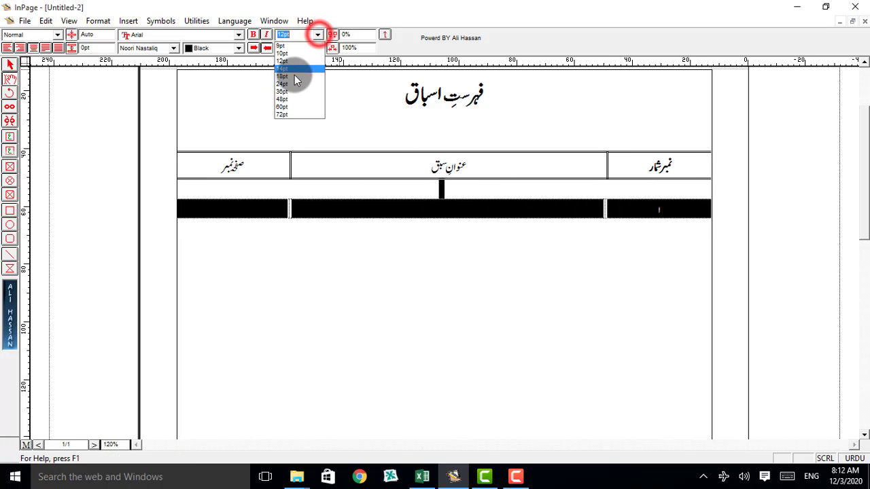
click(290, 74)
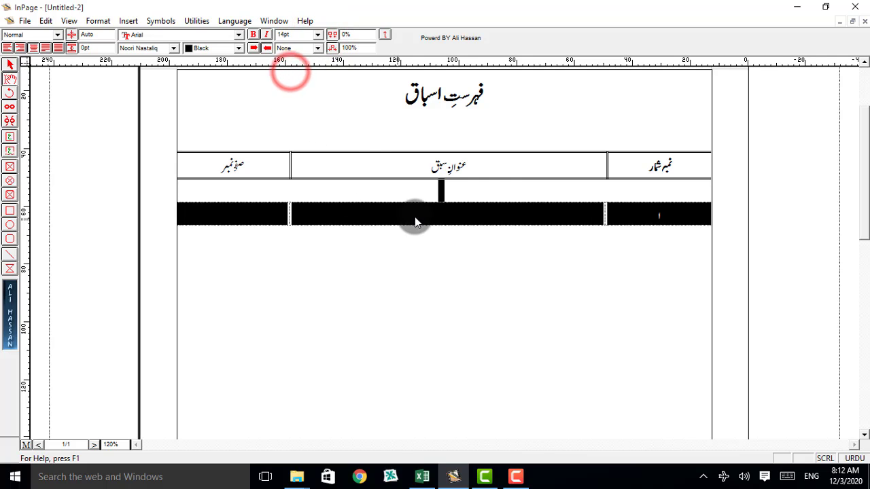
Enter حمد as the first lesson title and ۴ as its page number in the second table.
click(448, 228)
click(634, 210)
click(527, 219)
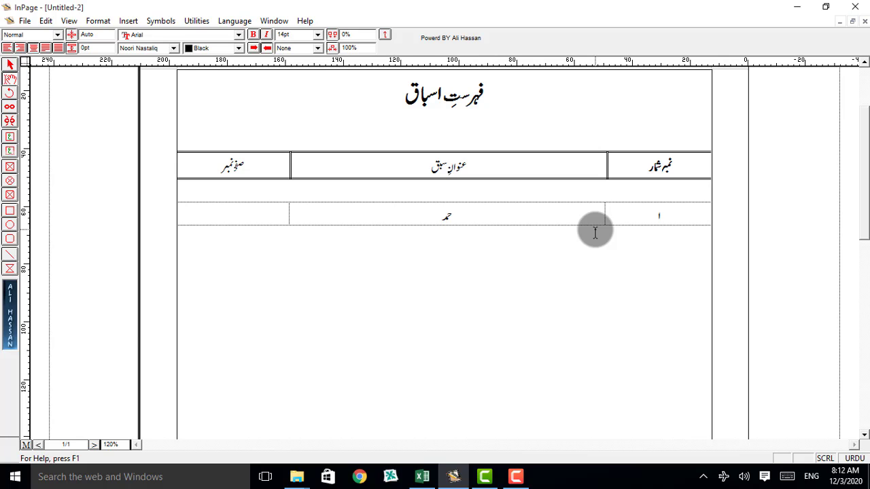
click(221, 211)
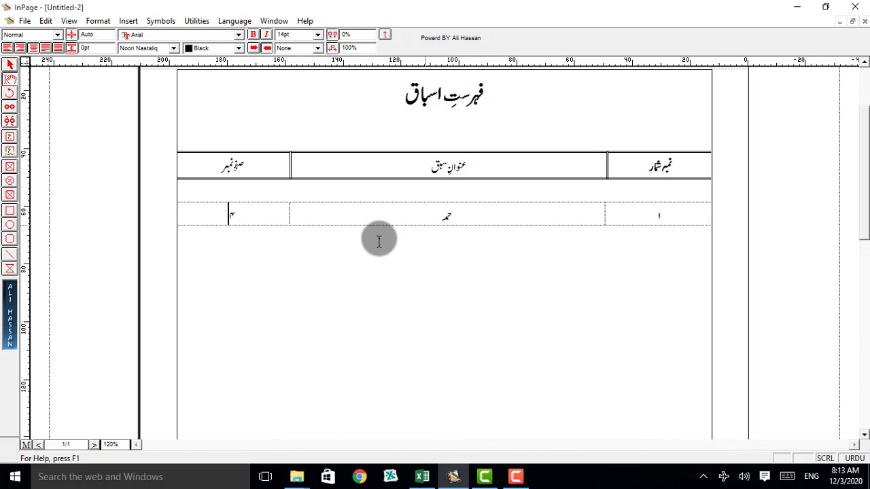
key(Return)
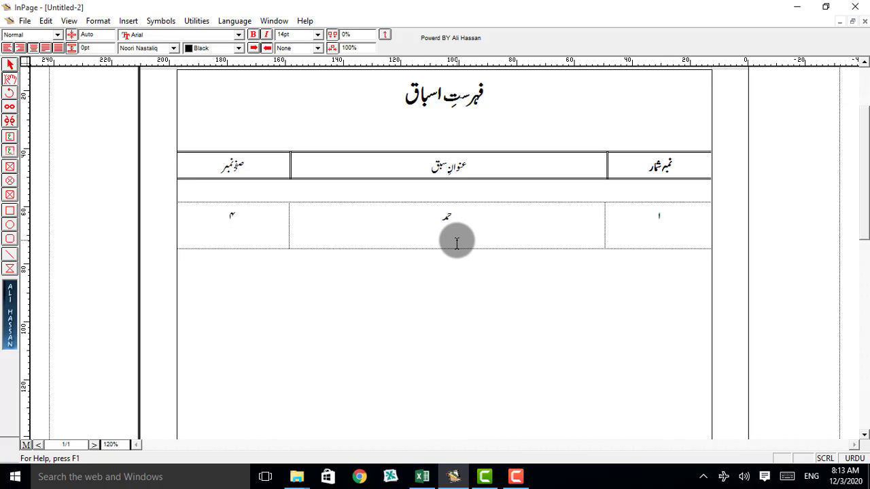
key(BackSpace)
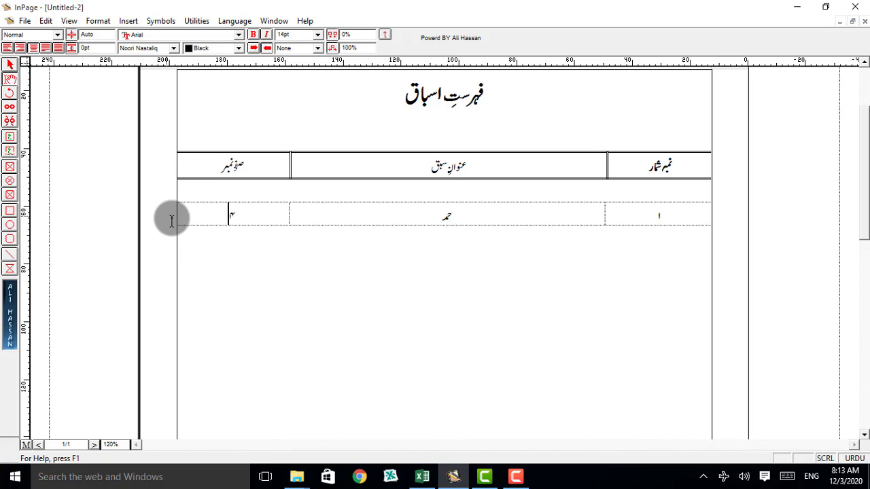
click(202, 223)
click(237, 245)
click(587, 210)
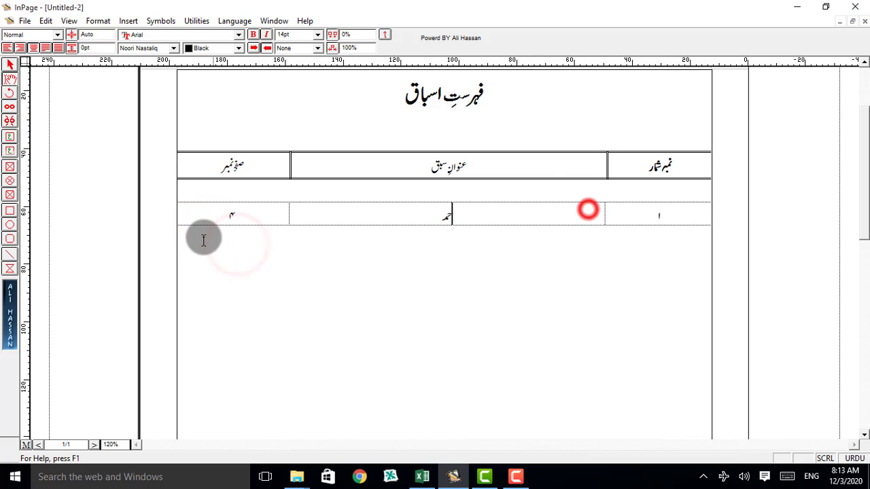
Add a second lesson line inside the same table row with serial number ۲, title نعت and page number ۵.
click(220, 214)
key(Return)
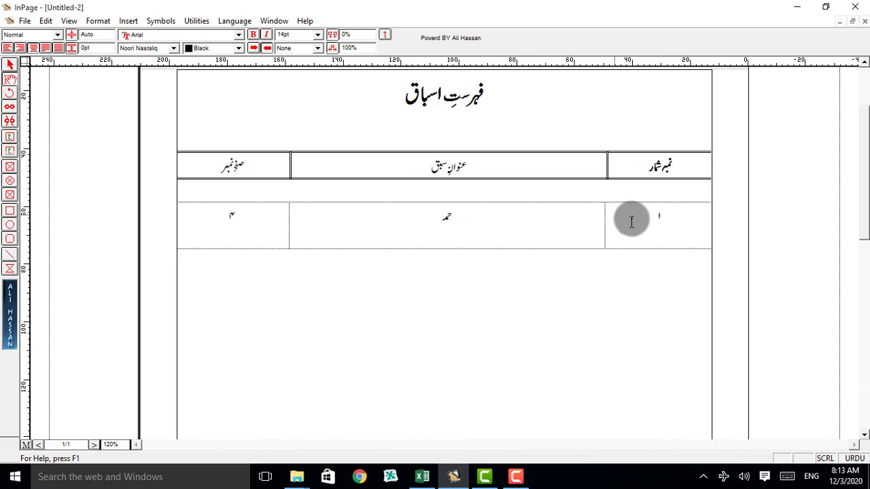
click(660, 228)
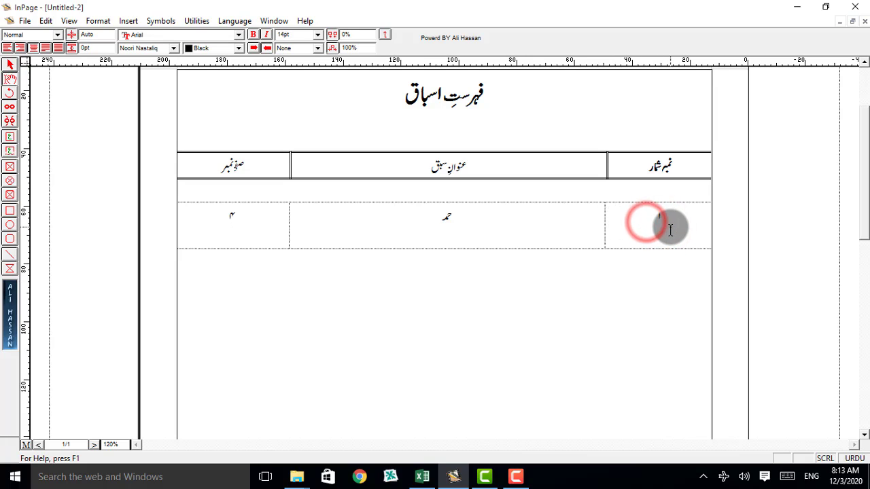
text(۲)
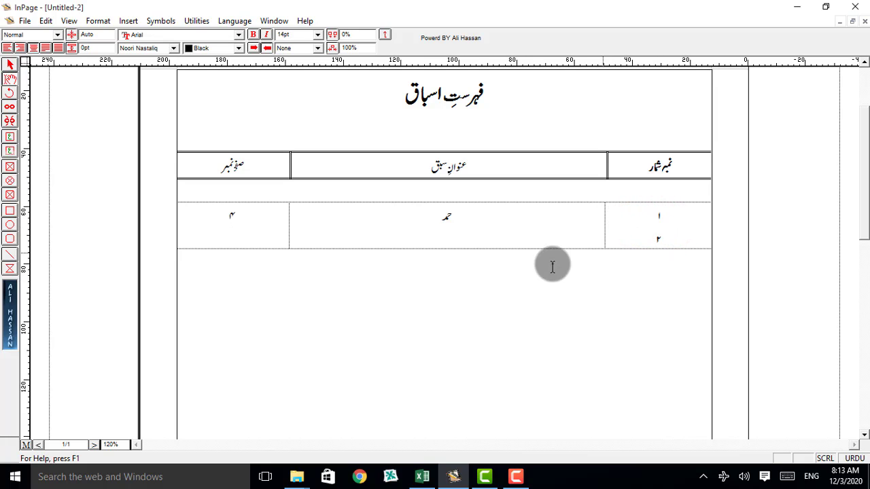
click(431, 214)
key(Return)
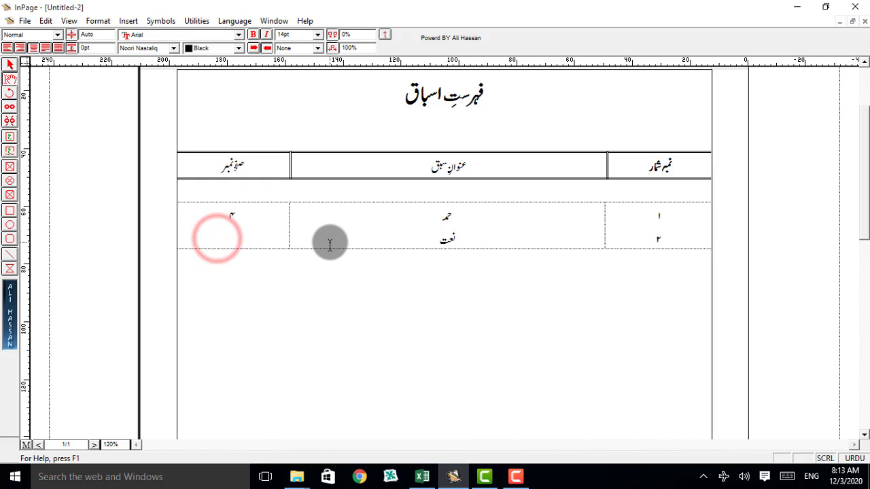
text(۵)
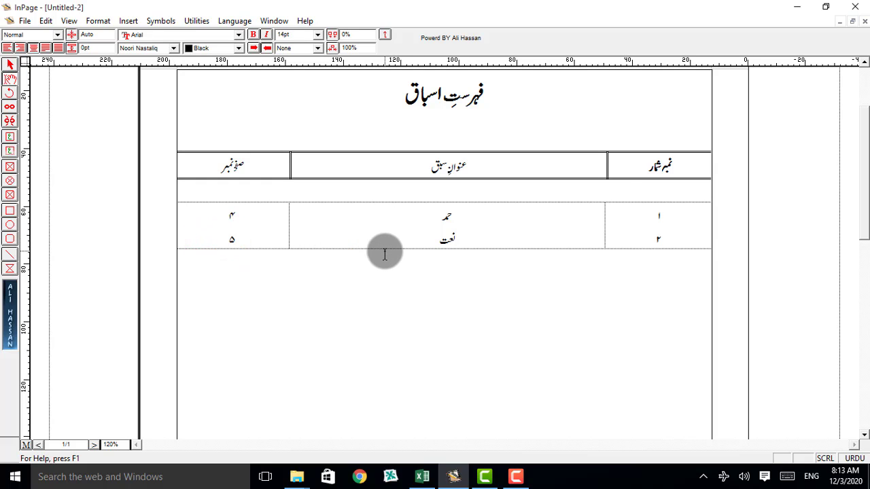
Add a third lesson line in the same row with serial number ۳ and title سرسید احمد.
click(657, 239)
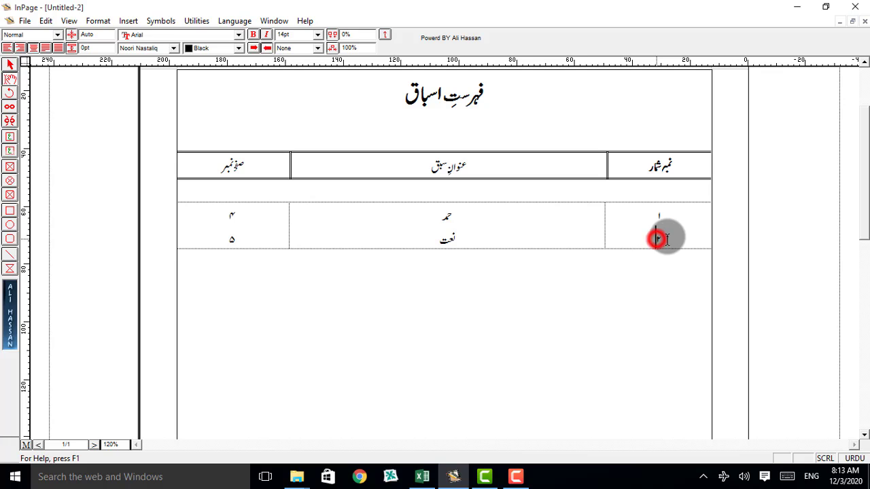
key(Return)
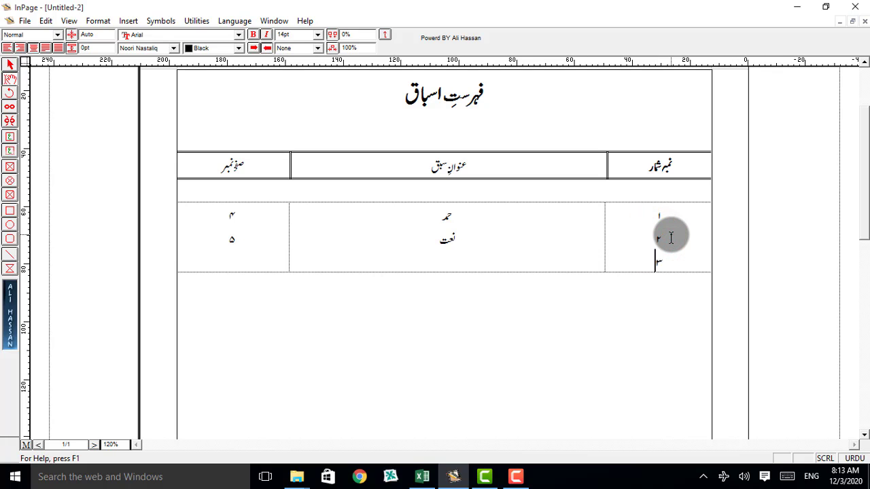
click(424, 256)
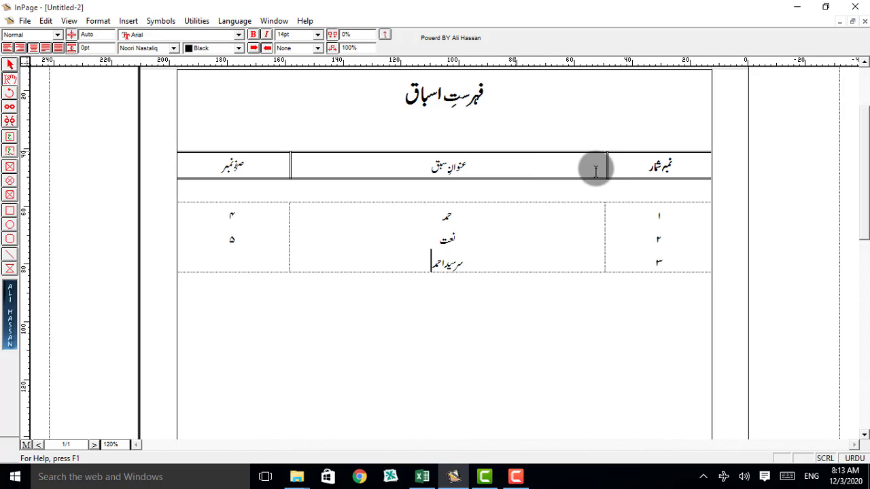
Insert a table with 5 rows, 3 columns and automatic width below the lesson entries, and align its column borders with the header table.
click(317, 312)
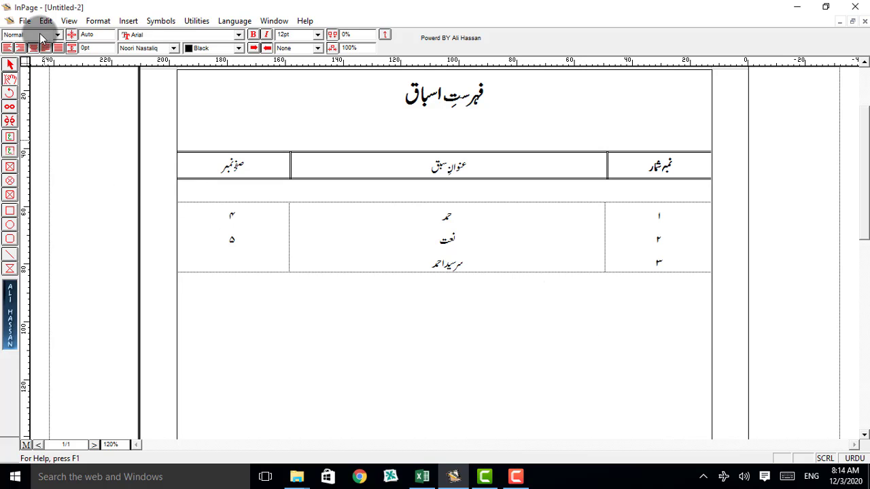
click(127, 20)
click(57, 101)
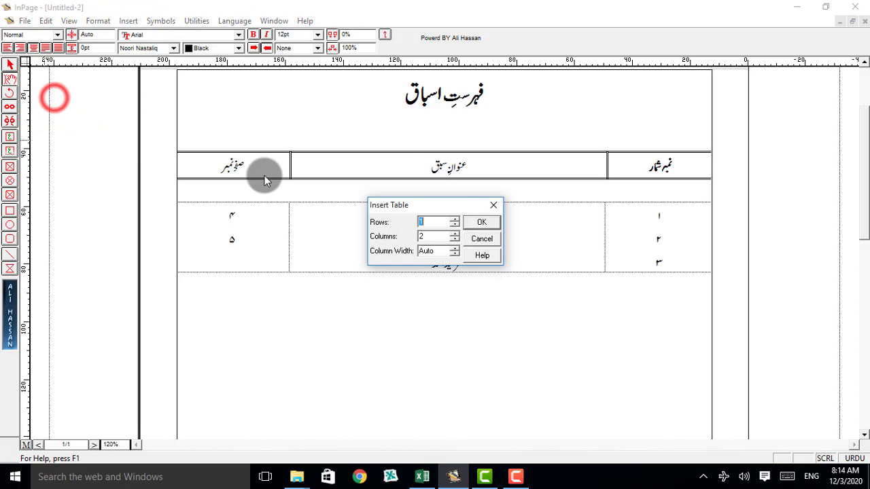
double_click(436, 236)
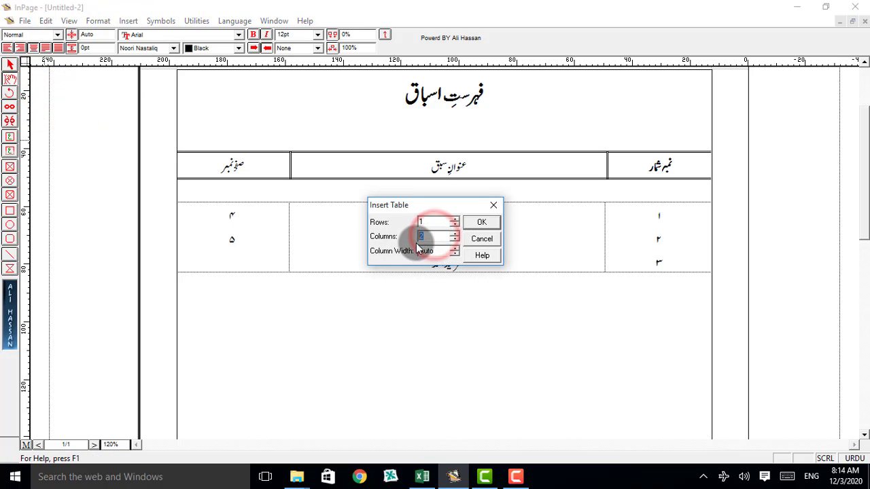
double_click(438, 221)
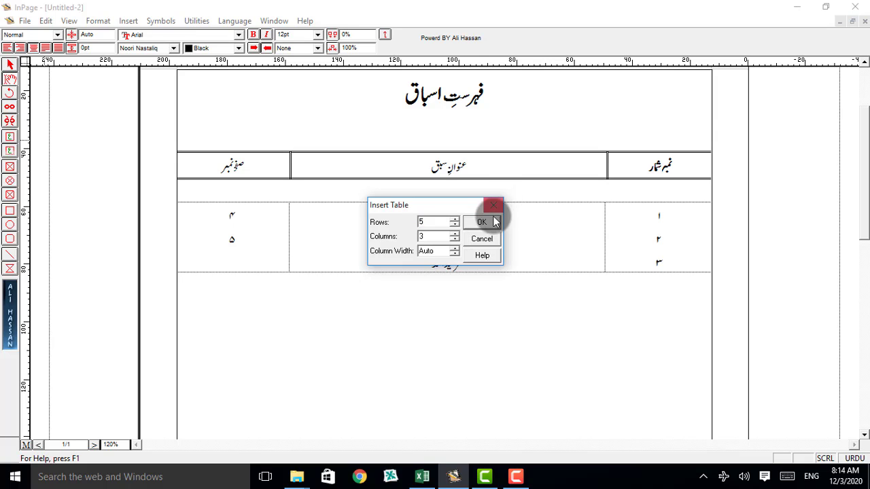
click(484, 223)
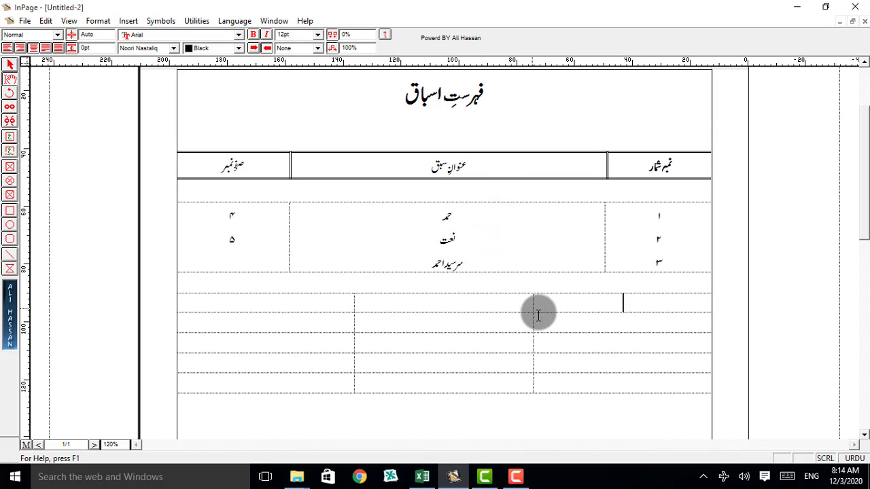
drag(536, 303, 608, 317)
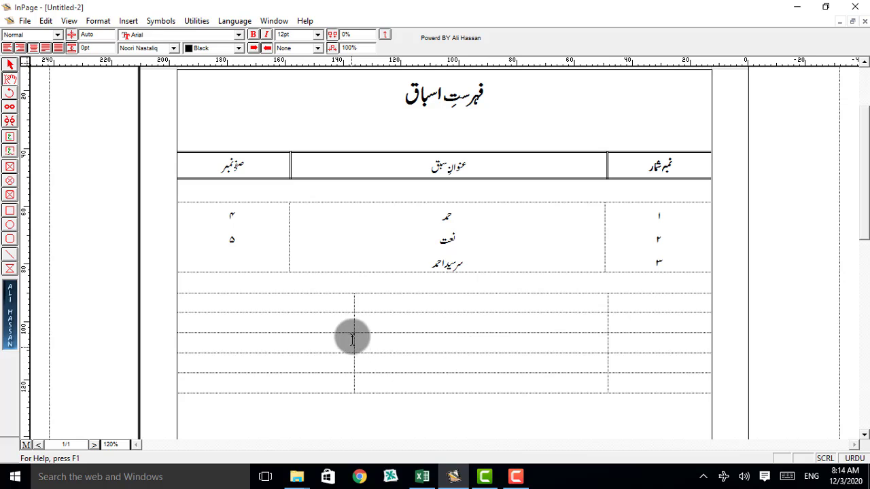
drag(354, 311, 290, 313)
Move the serial numbers ۱, ۲ and ۳ from the old lesson row into the first three rows of the five-row table.
drag(642, 213, 671, 217)
key(ctrl+c)
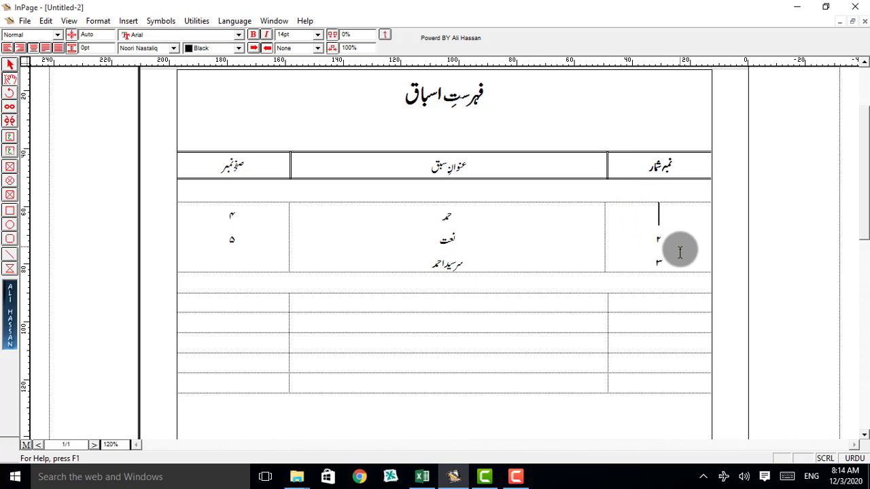
click(673, 302)
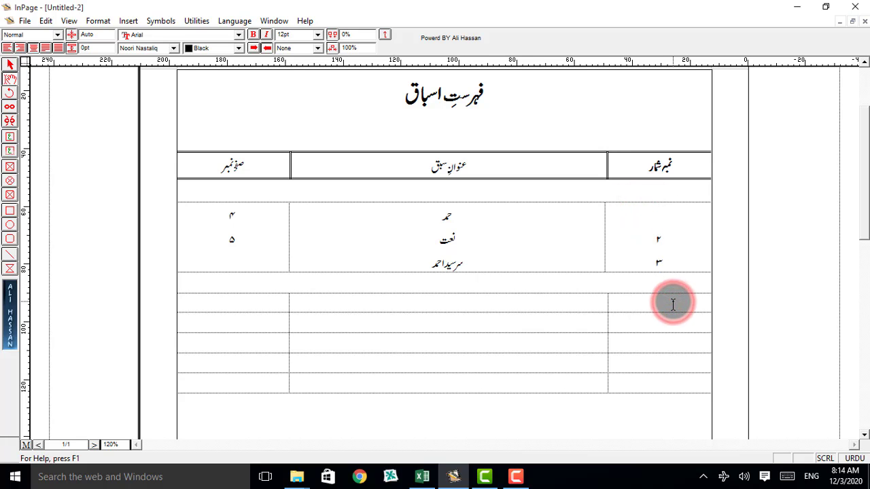
key(ctrl+v)
drag(643, 248, 667, 245)
key(ctrl+x)
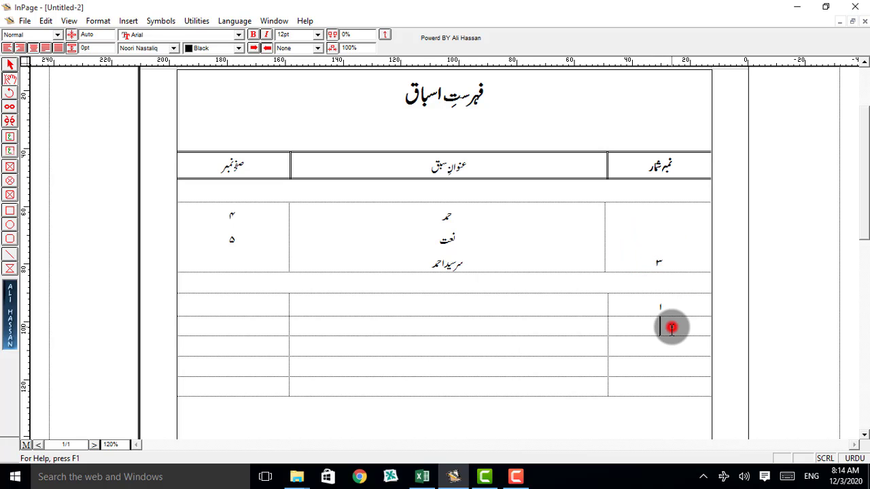
key(ctrl+v)
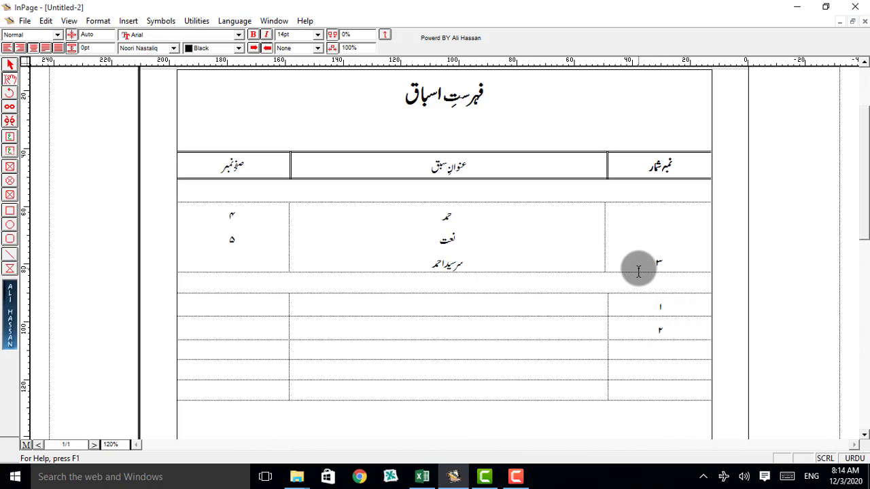
drag(637, 267, 688, 263)
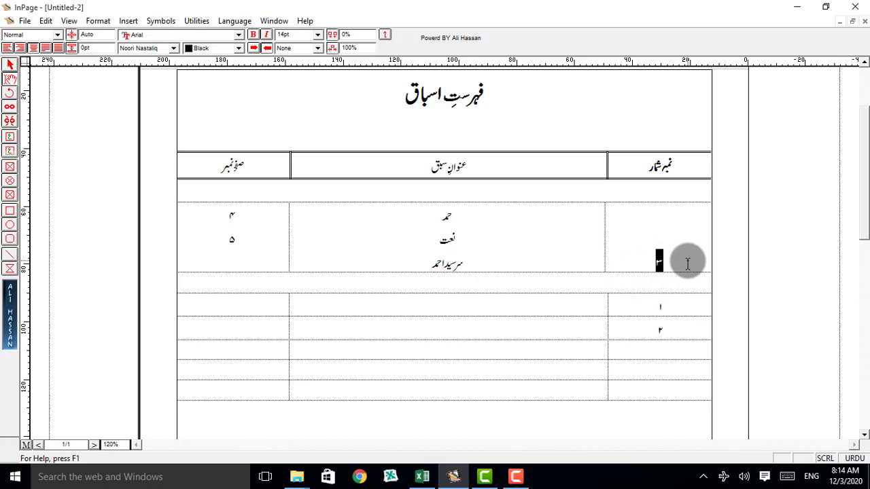
key(ctrl+x)
click(681, 345)
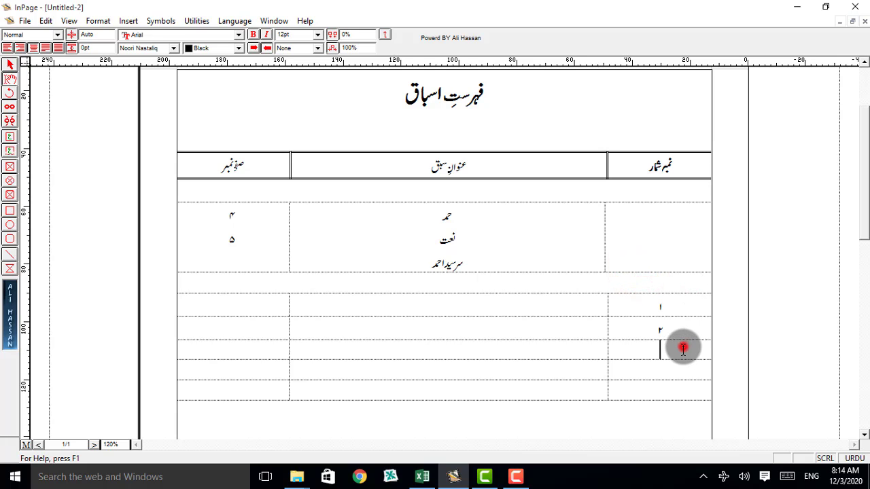
key(ctrl+v)
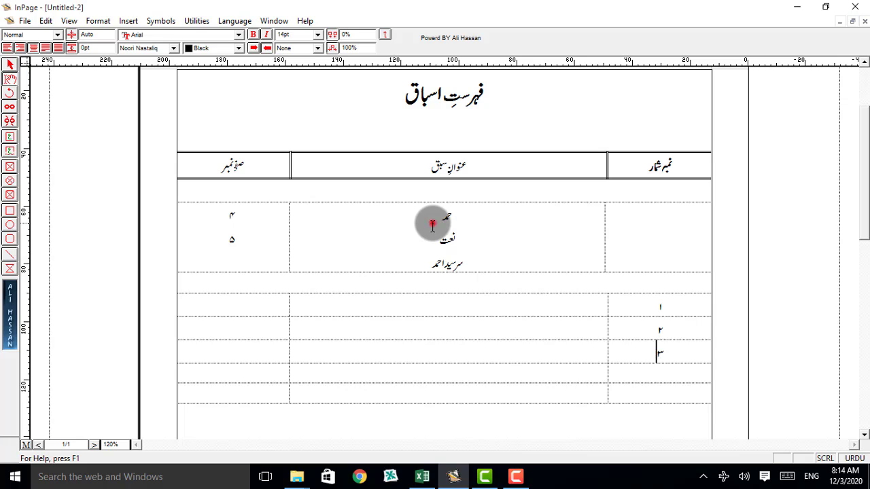
Transfer the titles حمد, نعت and سرسید احمد from the old lesson row into the middle cells of the new table's first three rows.
drag(436, 225, 461, 223)
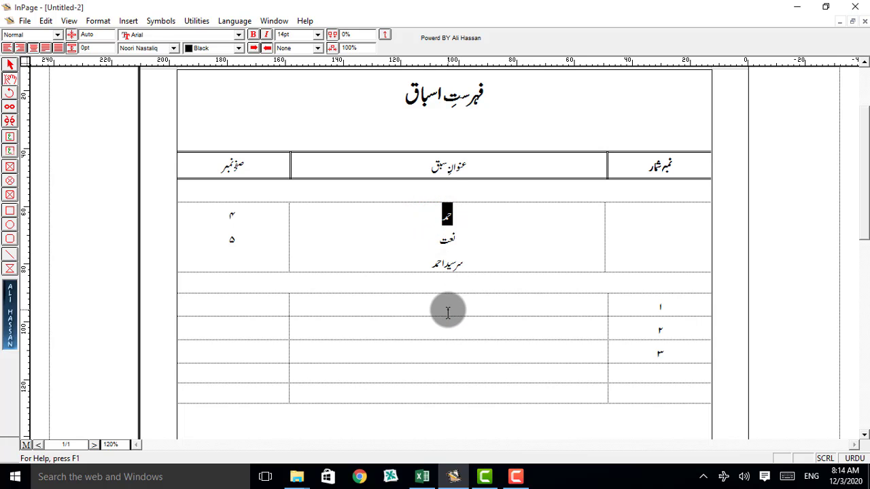
key(ctrl+v)
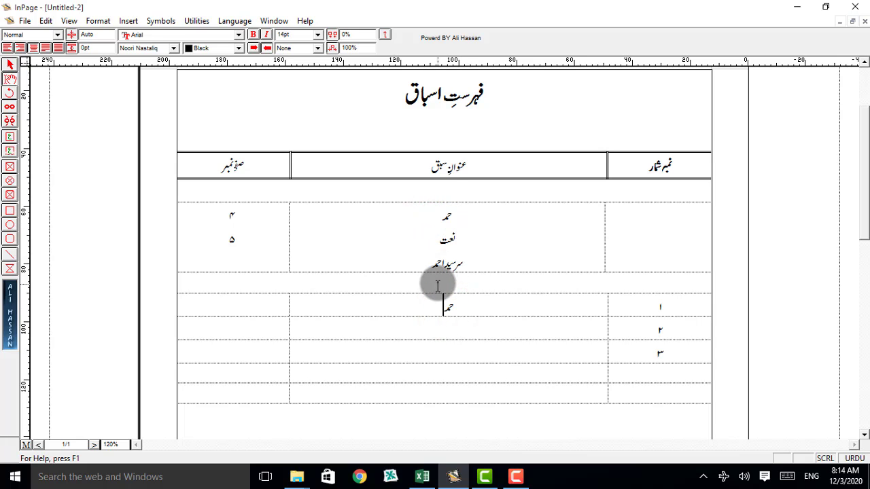
drag(444, 238, 444, 241)
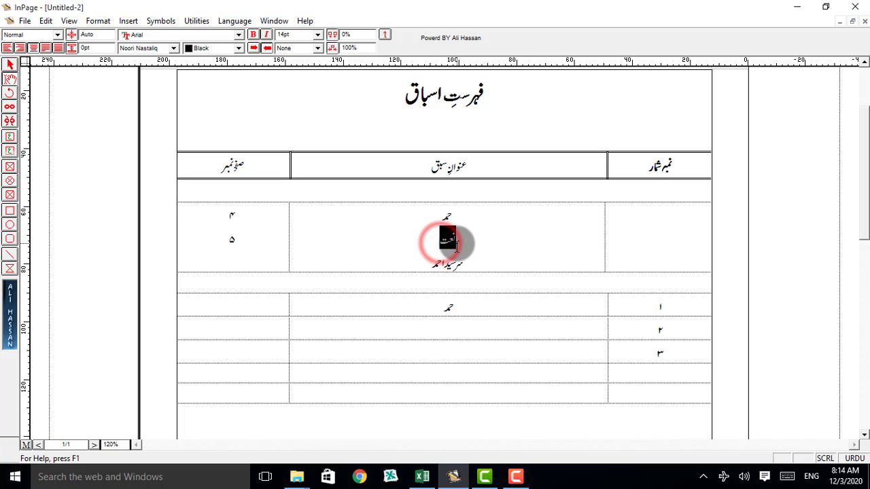
key(ctrl+c)
click(458, 330)
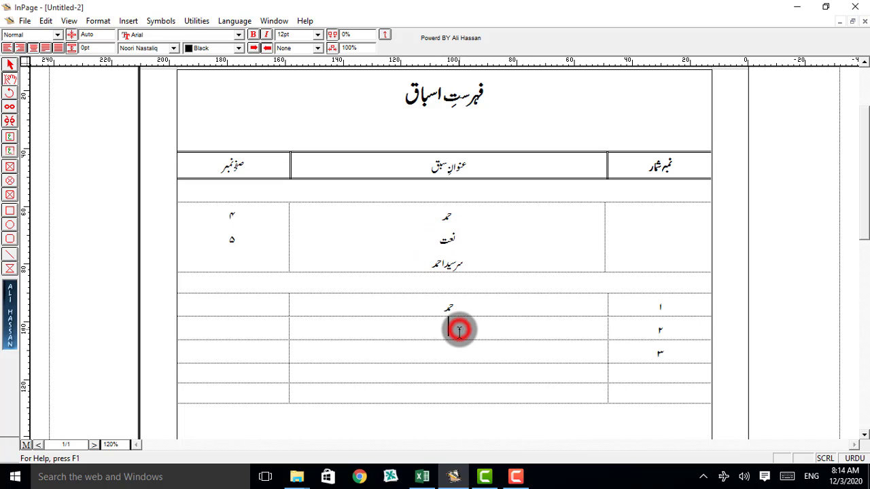
key(ctrl+v)
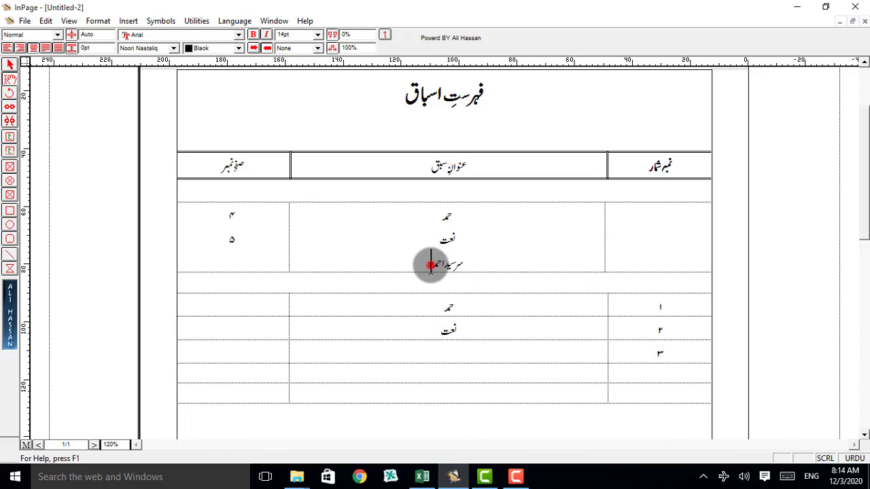
drag(430, 265, 466, 272)
key(ctrl+x)
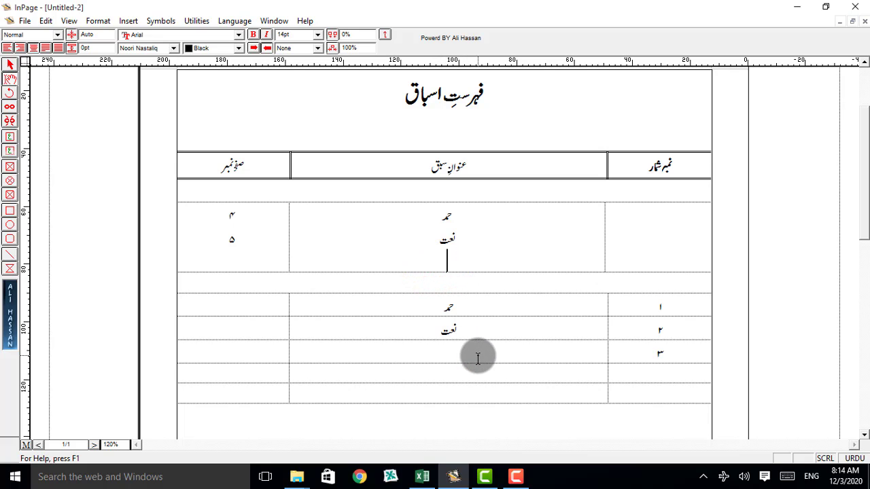
click(468, 350)
key(ctrl+v)
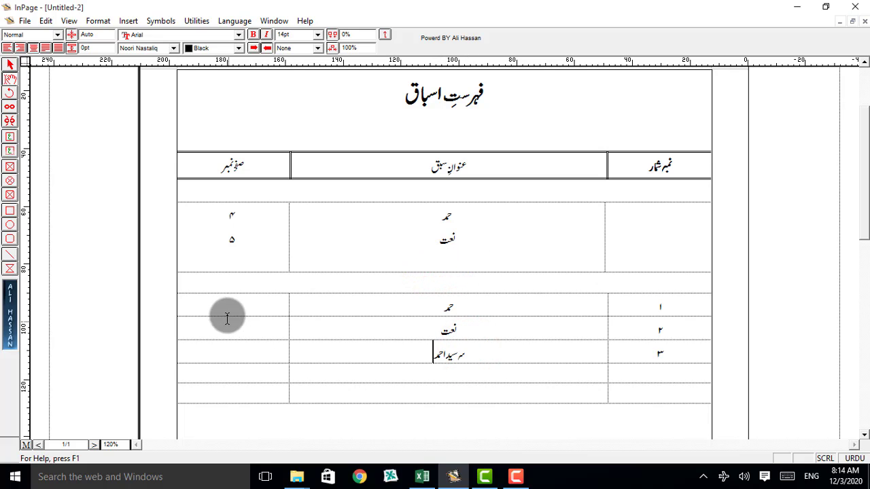
Enter ۴, ۶ and ۱۱ as the page numbers in the first three rows of the new table.
click(233, 307)
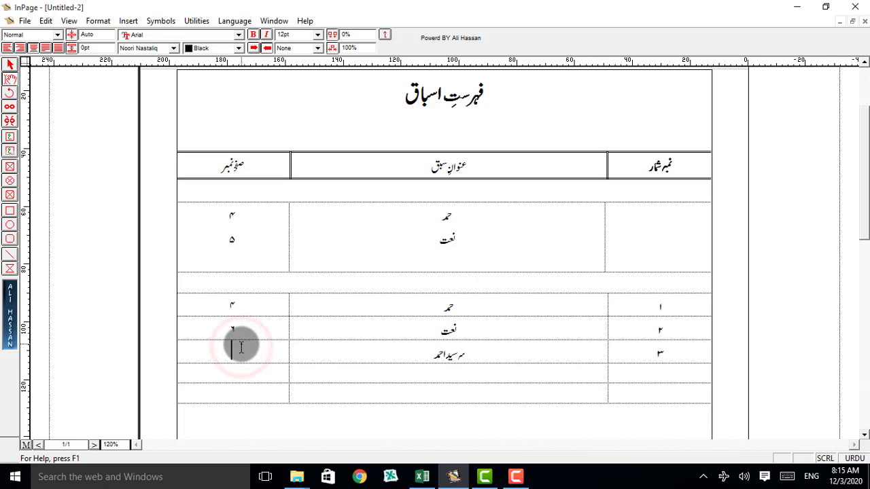
text(11)
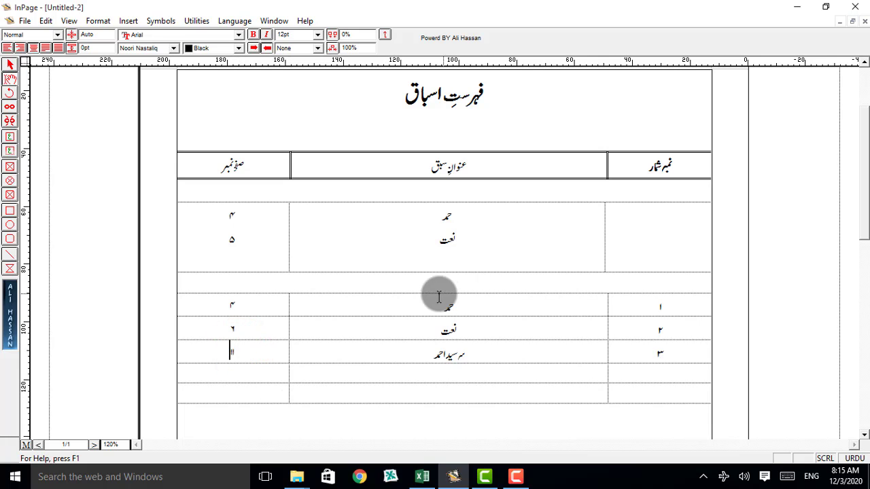
click(328, 272)
click(9, 63)
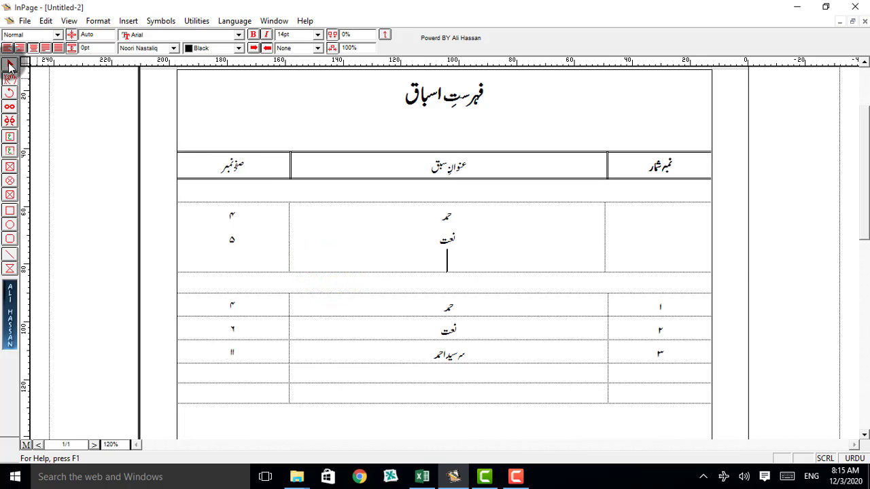
double_click(197, 205)
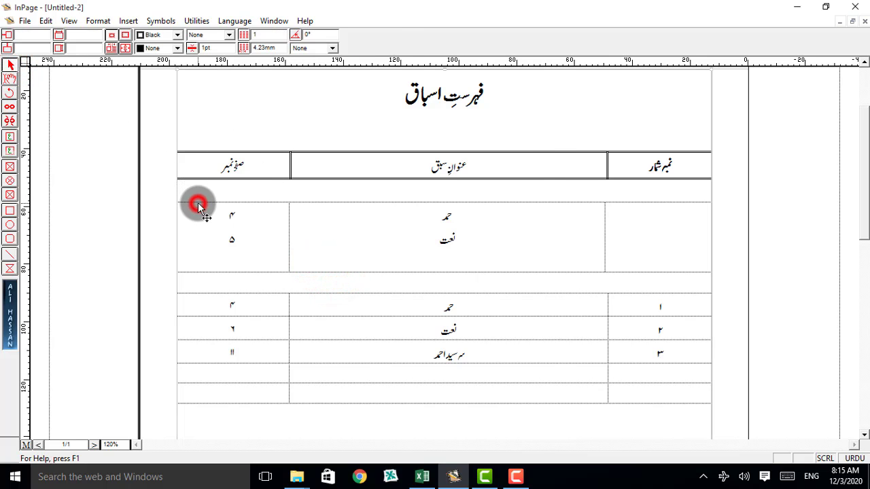
click(539, 144)
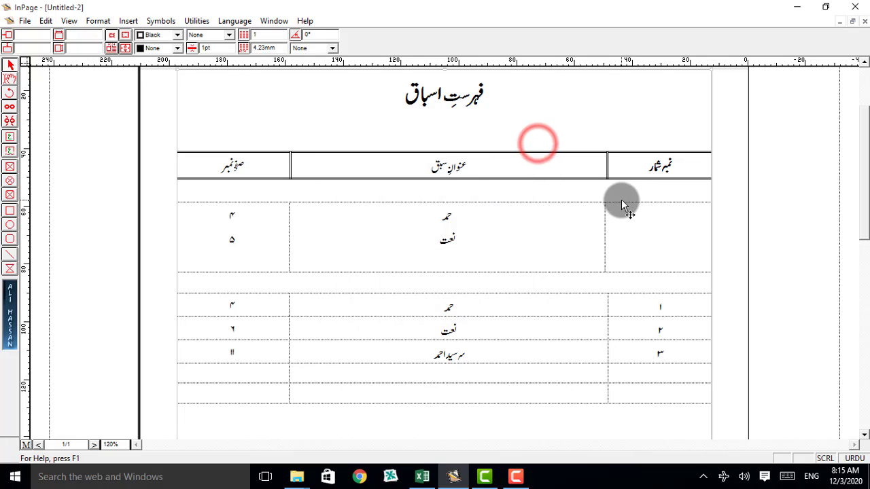
click(622, 204)
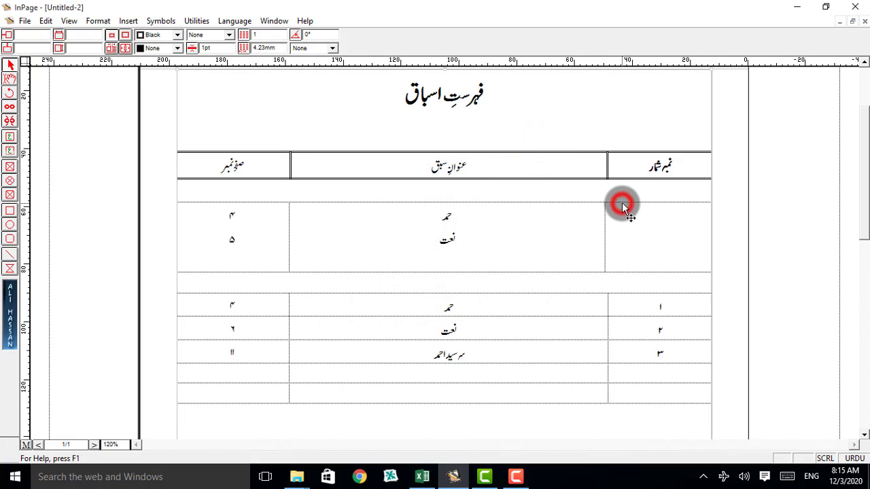
Select the old lesson row across its three columns and delete its remaining titles and page numbers.
click(11, 79)
click(217, 238)
drag(215, 236, 671, 199)
key(Delete)
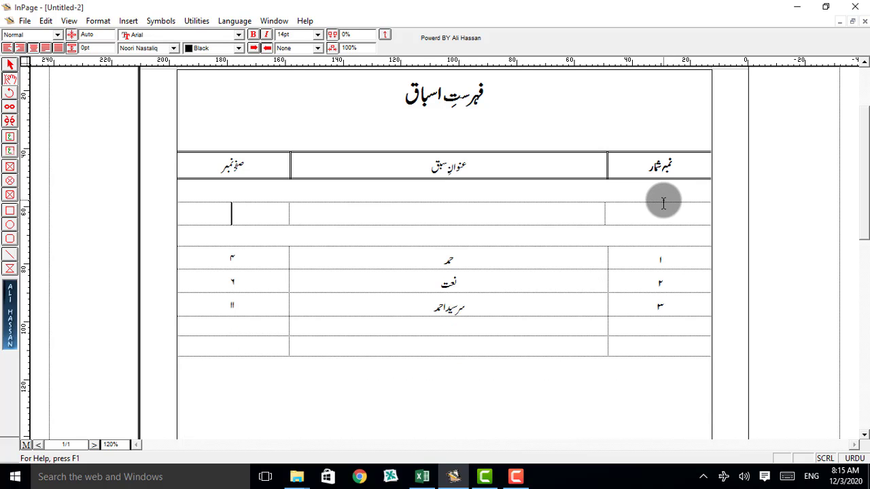
Delete the blank line between the emptied old row and the new lesson table.
click(257, 216)
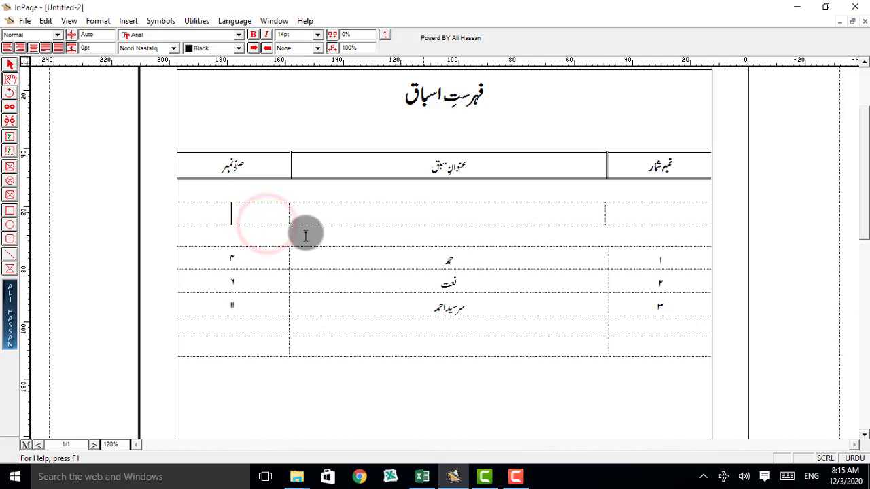
click(249, 234)
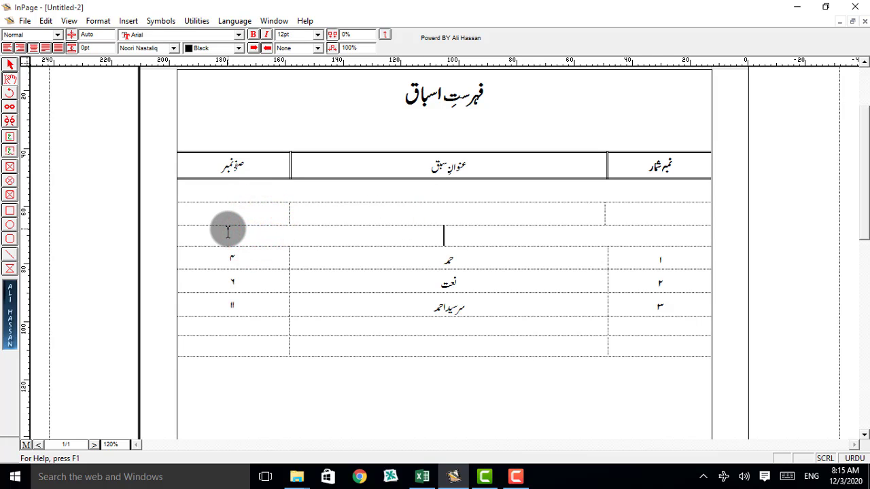
key(Delete)
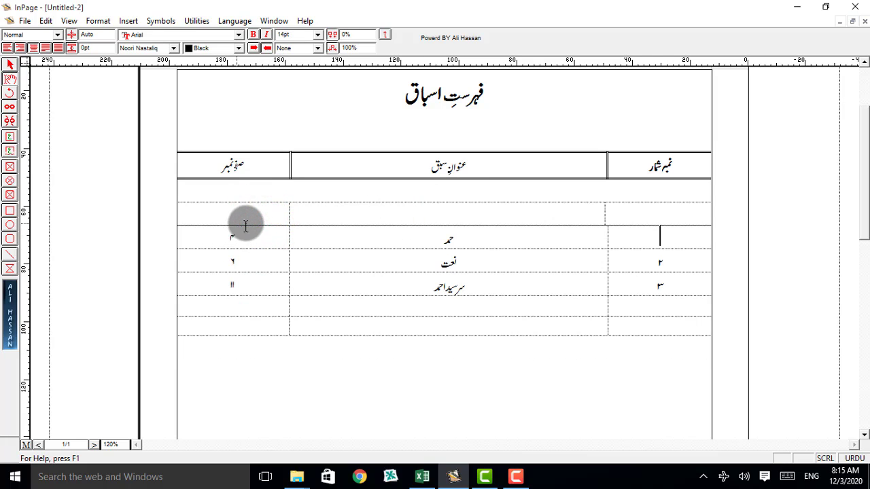
Select the emptied old row together with the blank line below the header table, and clear the selection.
click(482, 212)
click(327, 257)
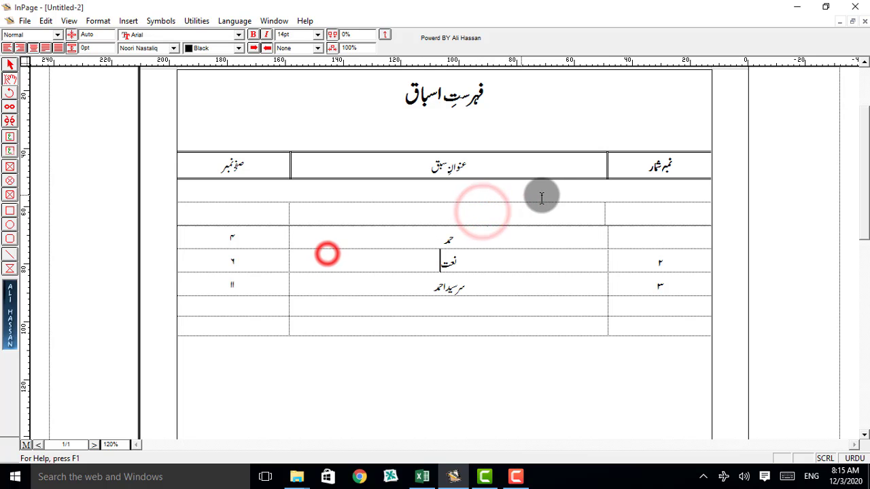
click(578, 206)
click(241, 218)
drag(334, 221, 583, 206)
click(231, 215)
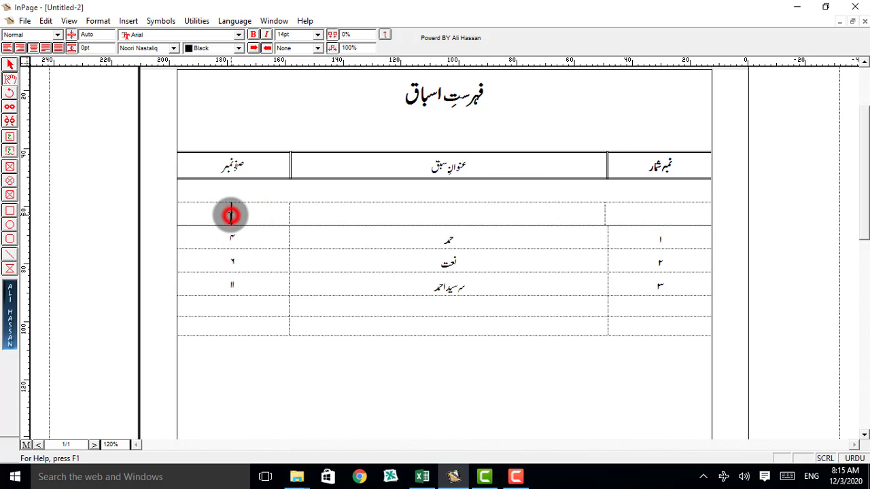
drag(268, 216, 560, 213)
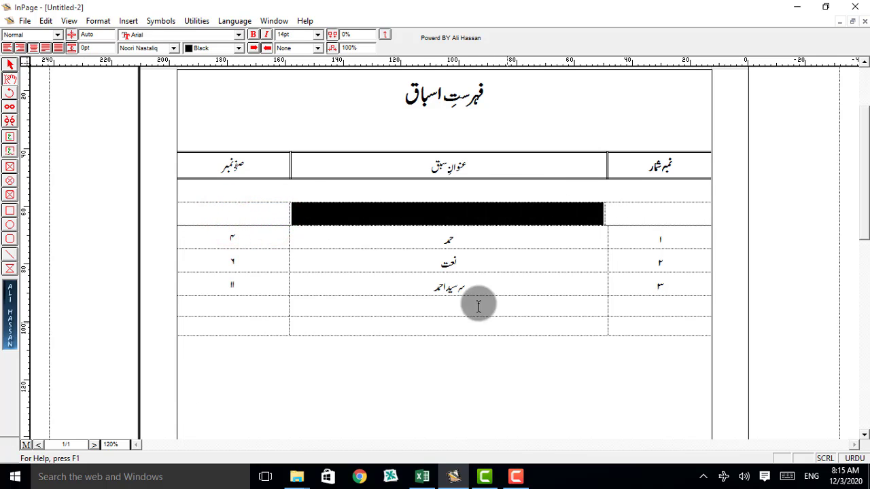
drag(235, 214, 557, 194)
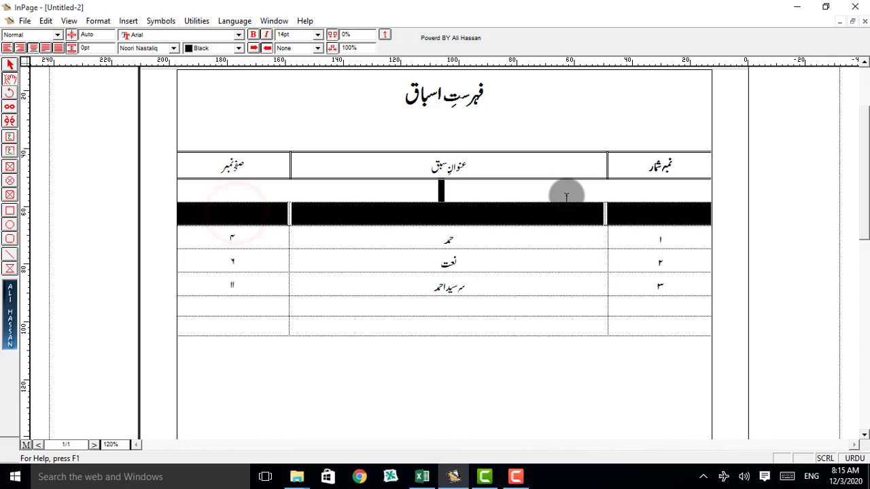
right_click(559, 213)
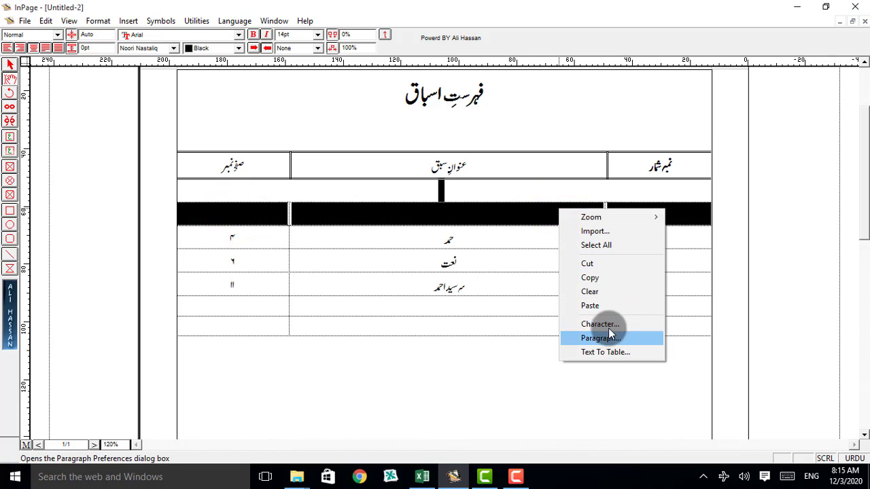
click(606, 292)
click(680, 193)
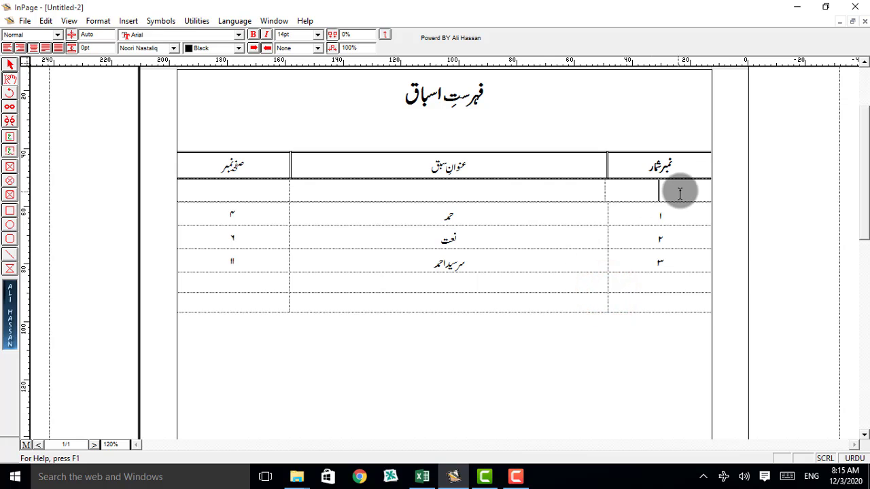
key(Return)
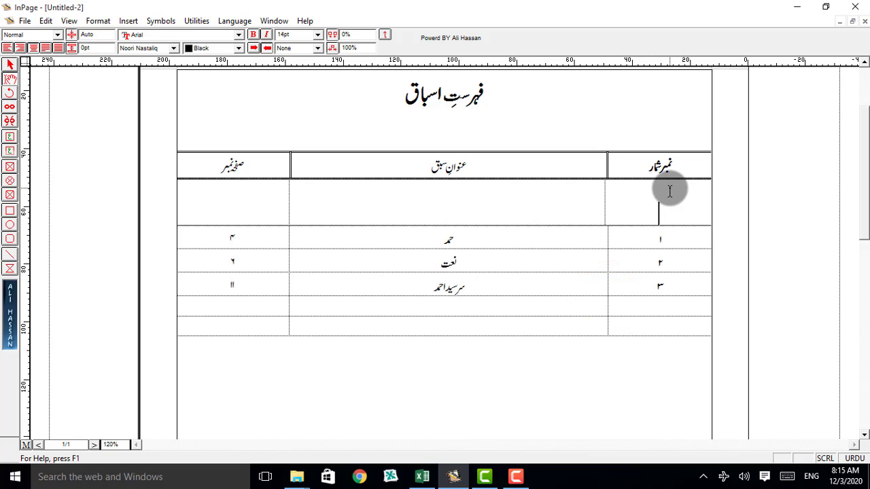
key(BackSpace)
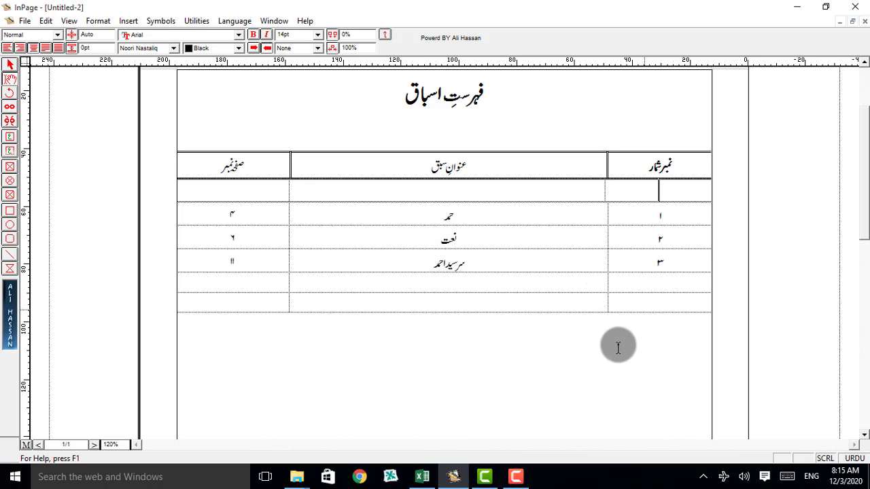
click(592, 378)
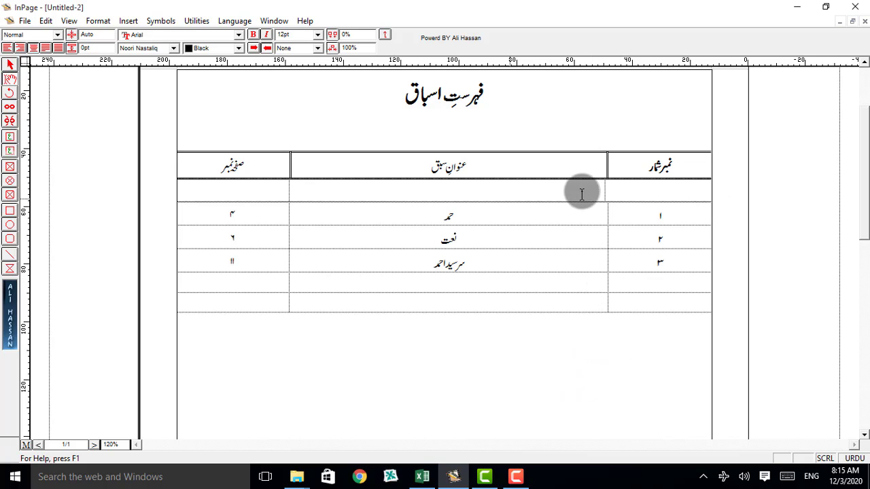
drag(208, 219, 561, 312)
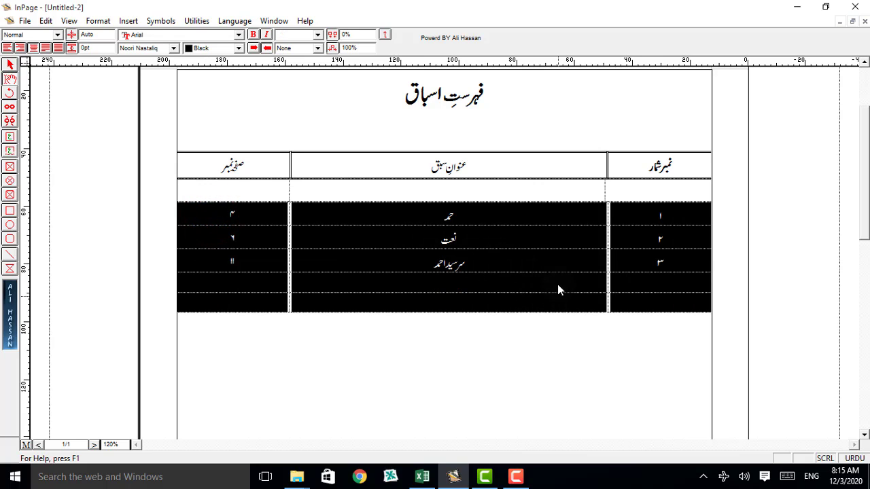
right_click(556, 263)
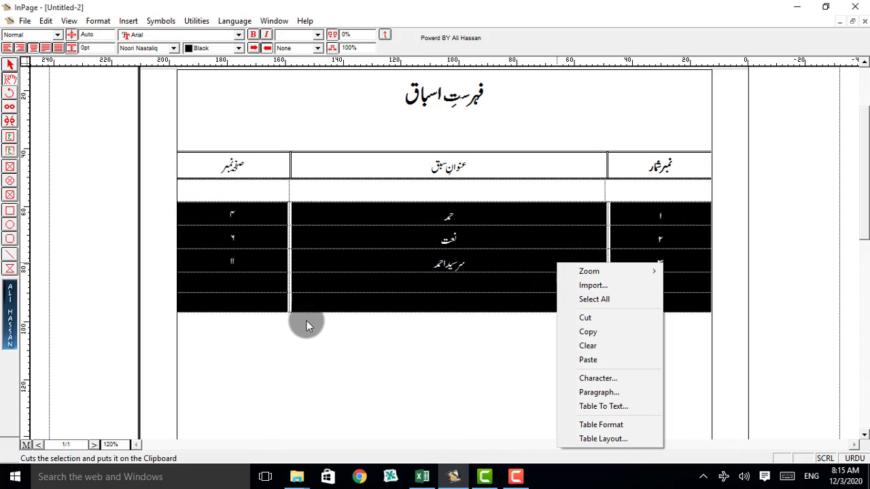
click(313, 290)
Apply the plain line border style at 1 pt width to all five rows of the lesson table.
drag(208, 213, 644, 307)
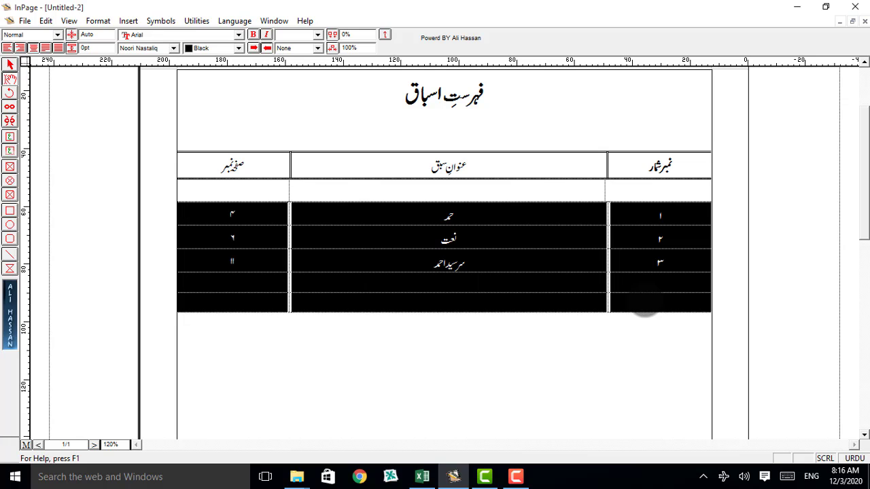
right_click(529, 234)
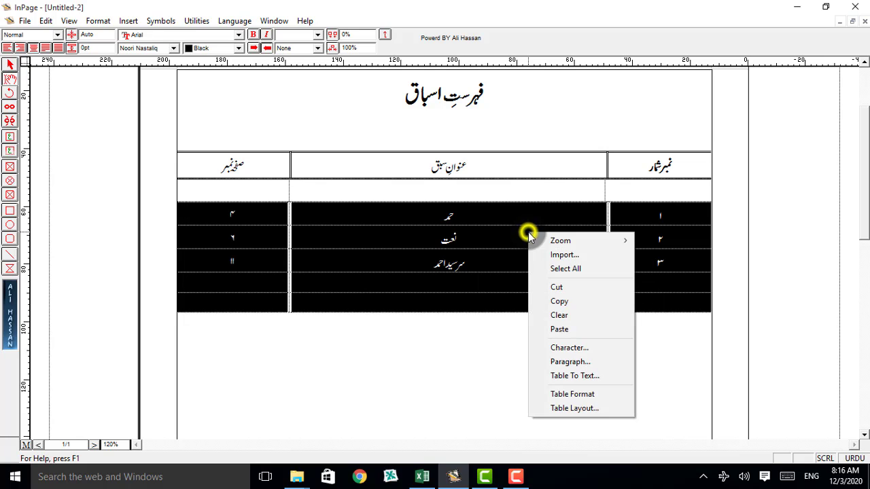
click(586, 398)
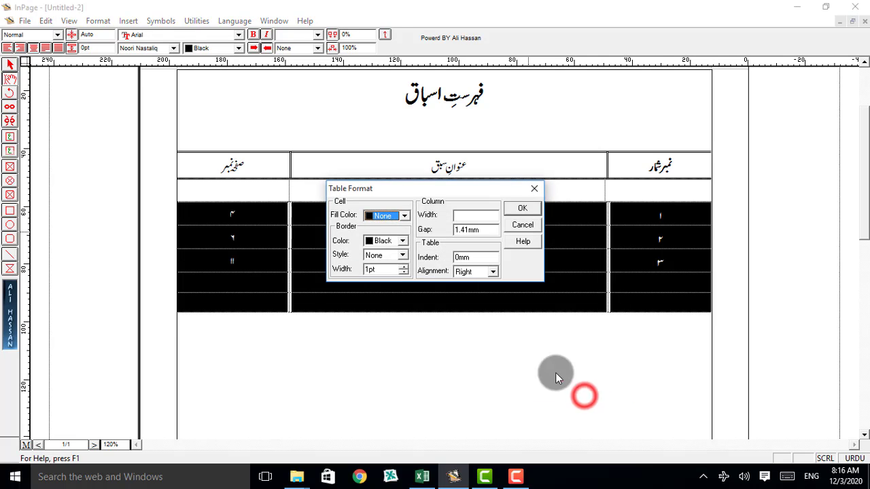
click(401, 256)
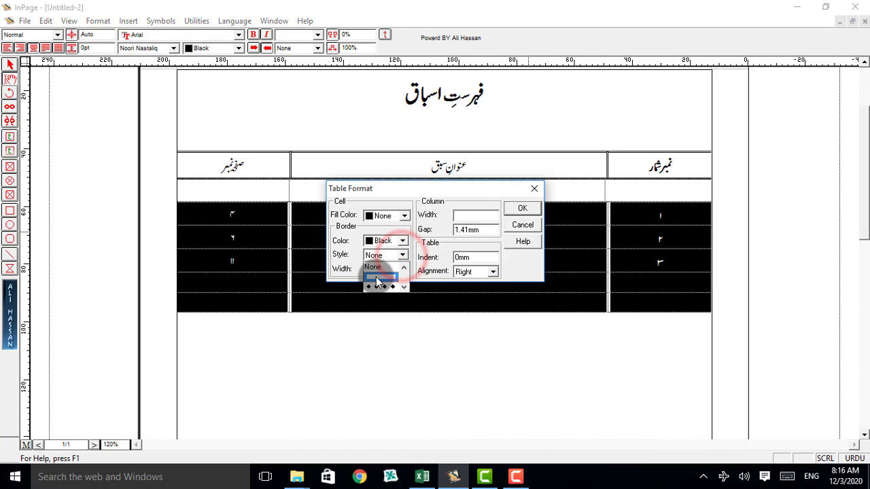
click(376, 277)
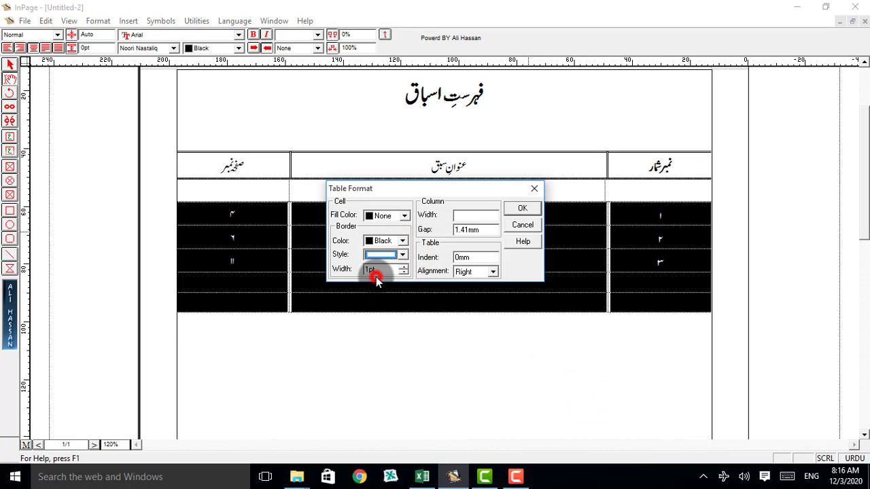
click(511, 210)
click(484, 350)
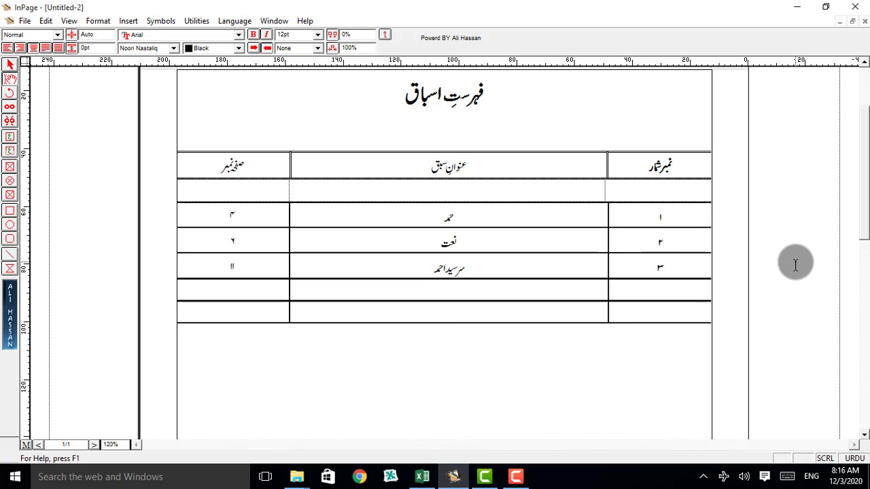
Fill the fourth lesson row with serial number ۴ and the title علامہ اقبال.
click(661, 291)
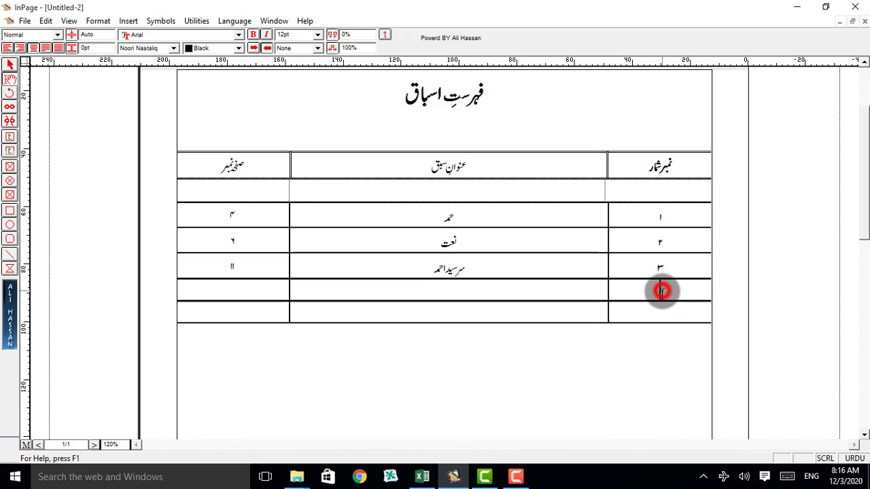
text(۴)
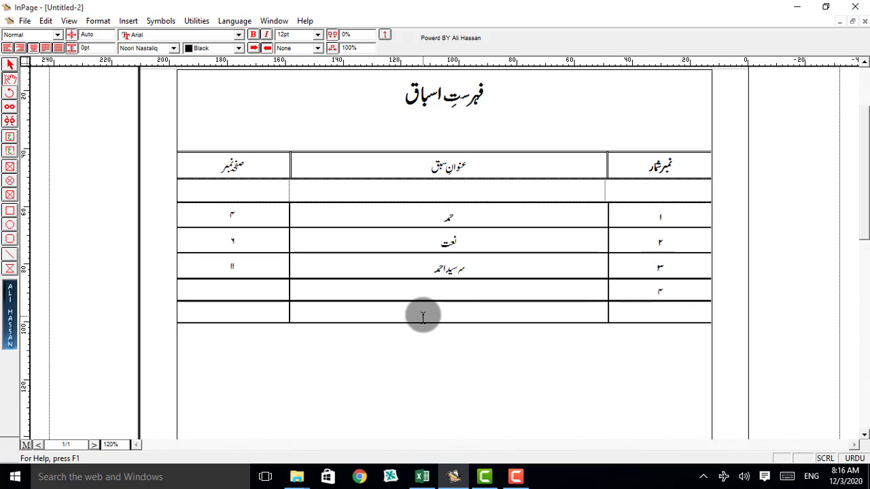
click(448, 289)
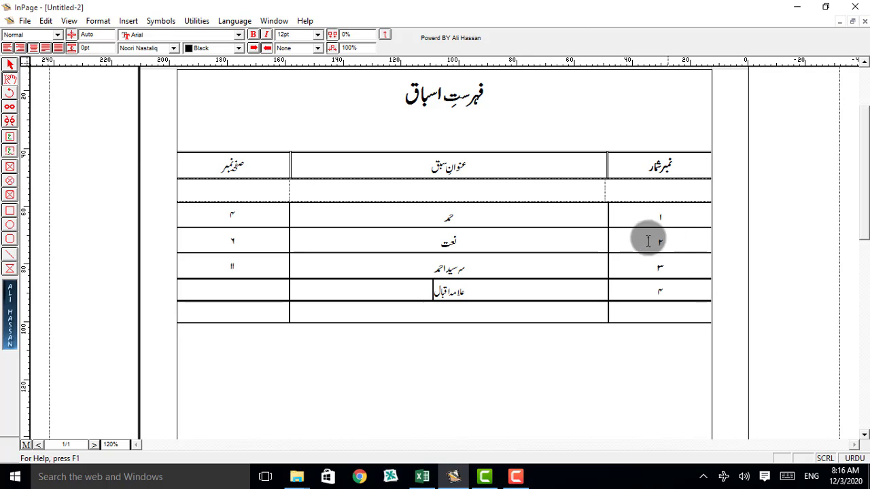
Check the Phonetic keyboard layout in the keyboard preferences and add the ؒ mark at the end of علامہ اقبال.
click(46, 21)
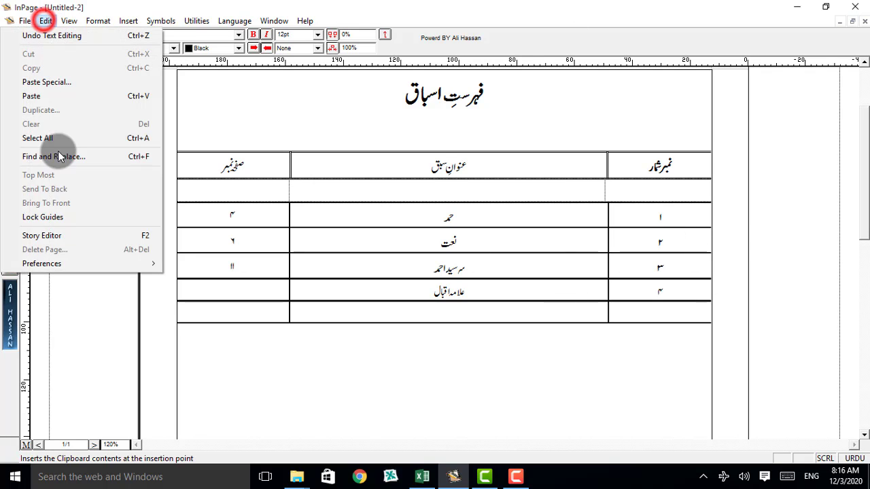
click(39, 265)
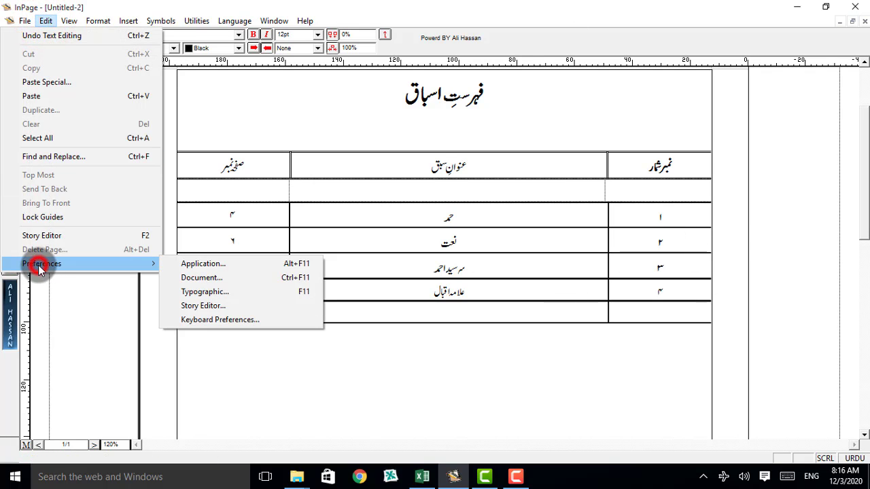
click(191, 319)
click(443, 242)
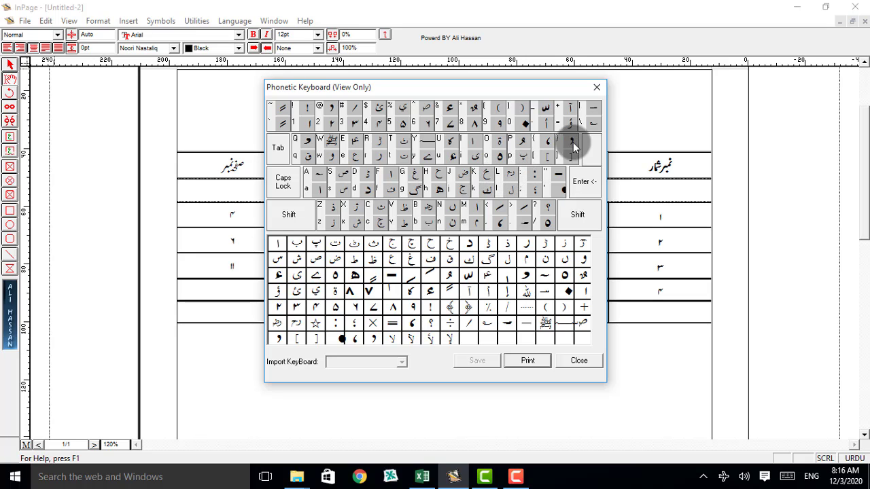
click(595, 87)
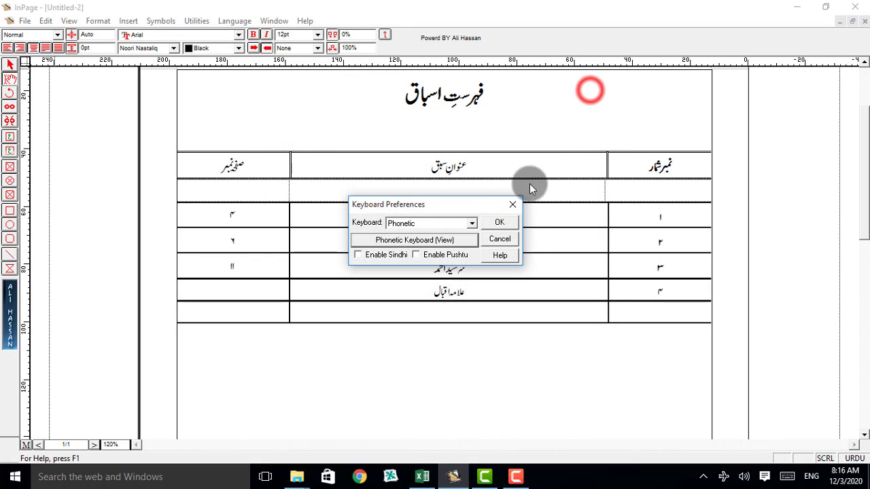
click(510, 201)
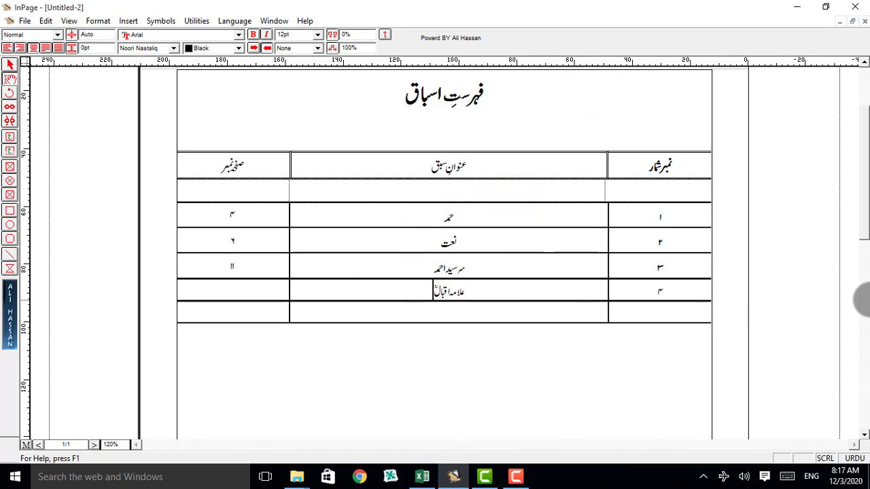
Try the last letter and mark of علامہ اقبالؒ at 48 pt, and undo the size change.
drag(429, 290, 439, 289)
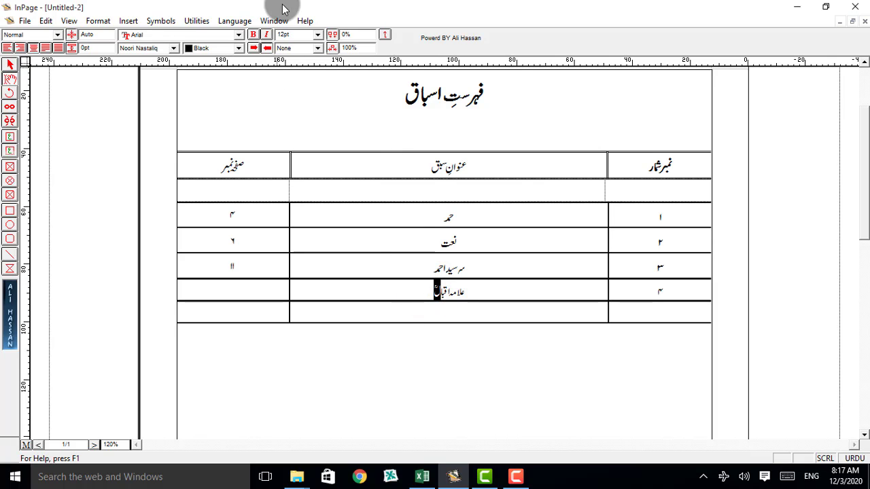
click(317, 34)
click(296, 99)
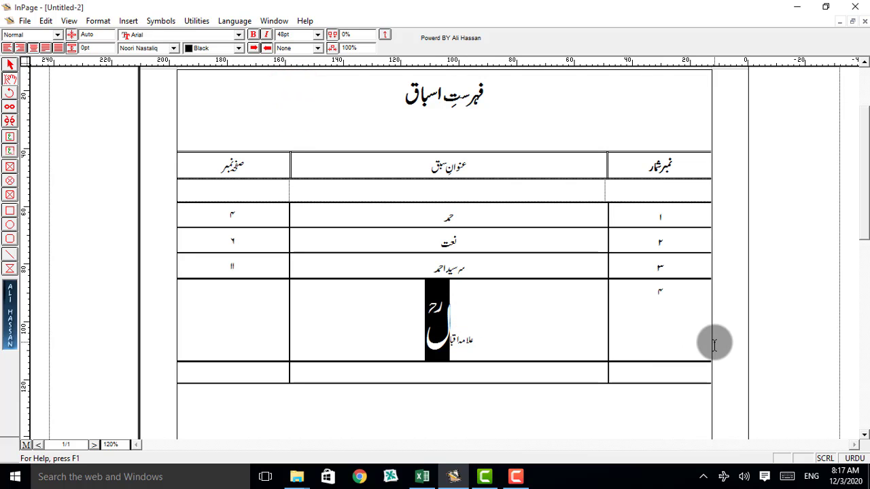
key(ctrl+z)
click(549, 286)
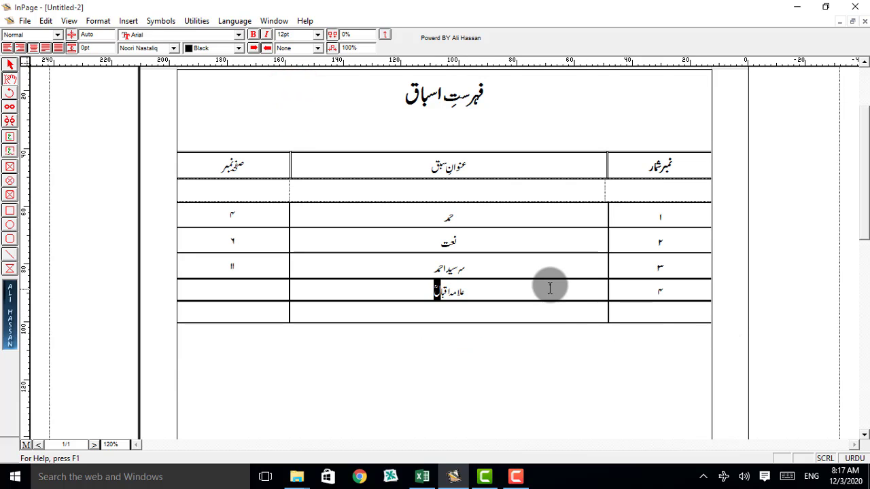
Try to enter ۱۵ as the page number of the fourth lesson row.
click(268, 291)
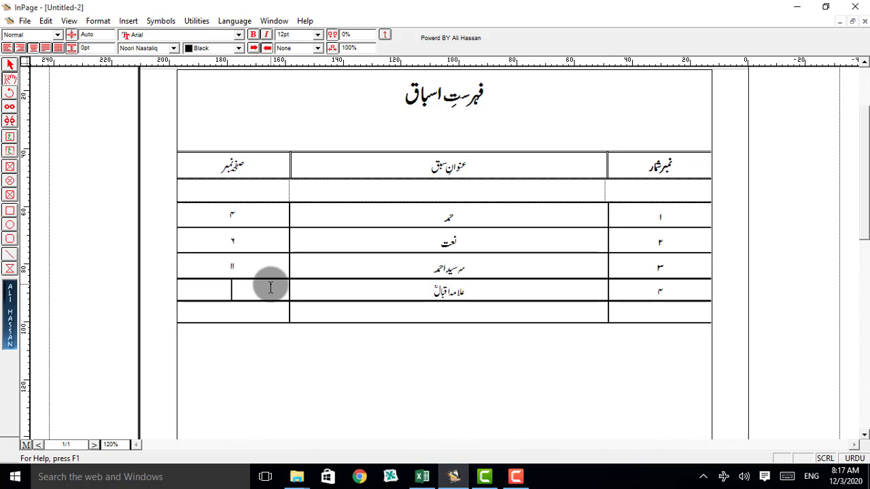
text(۱۵)
key(BackSpace)
key(BackSpace)
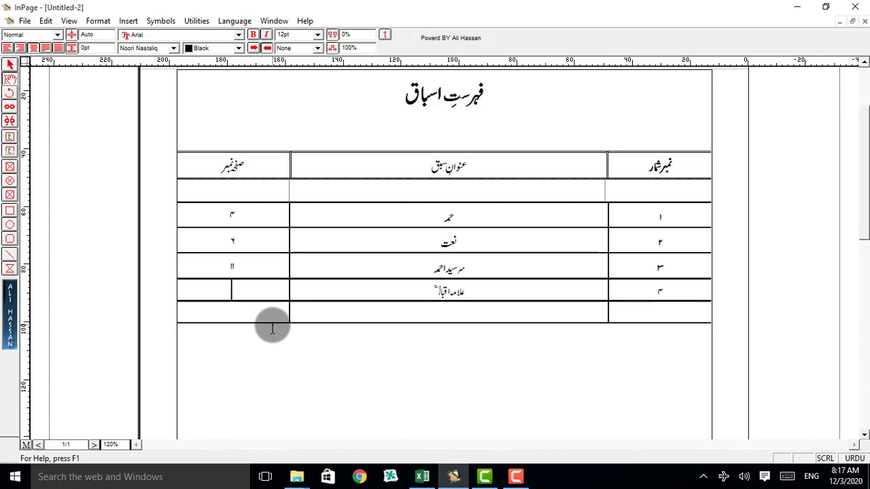
text(۱۵)
click(289, 374)
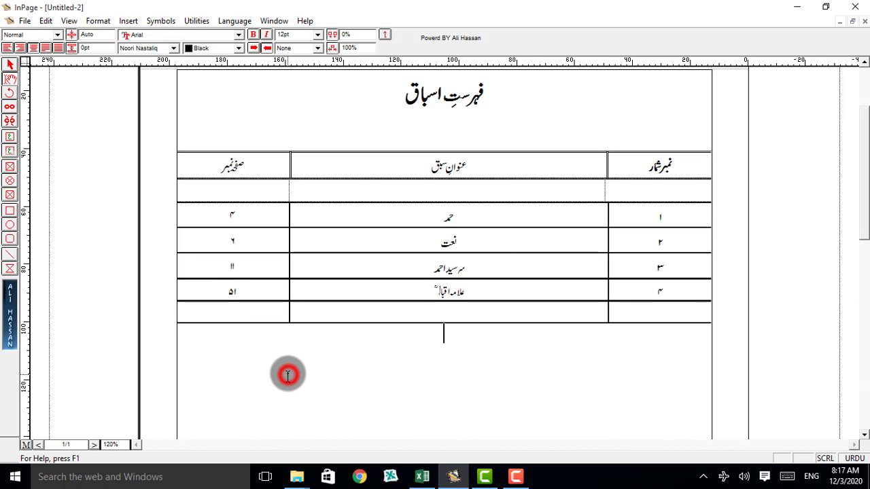
Clear the fourth lesson row's page number and re-enter it as ۱۵.
drag(227, 292, 240, 292)
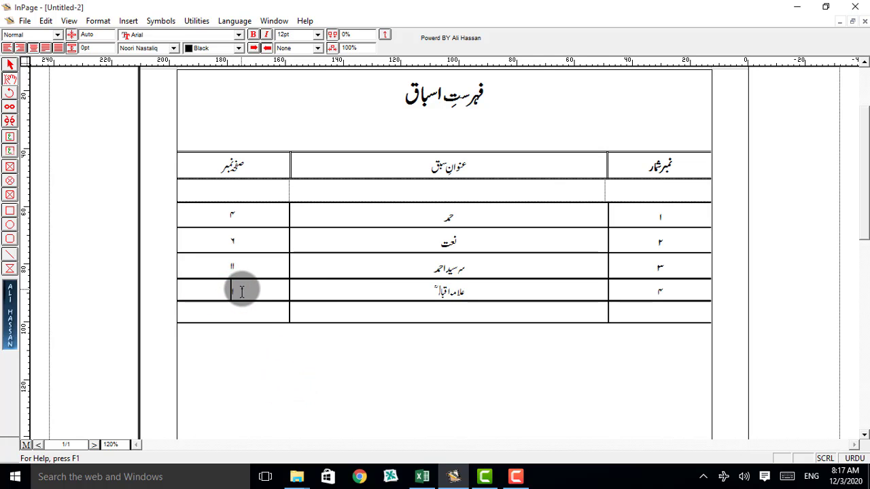
click(244, 301)
click(246, 345)
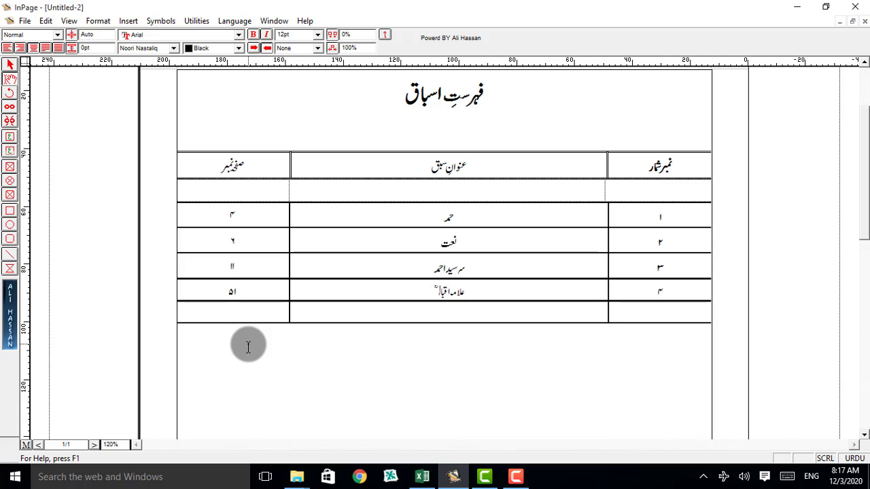
click(248, 348)
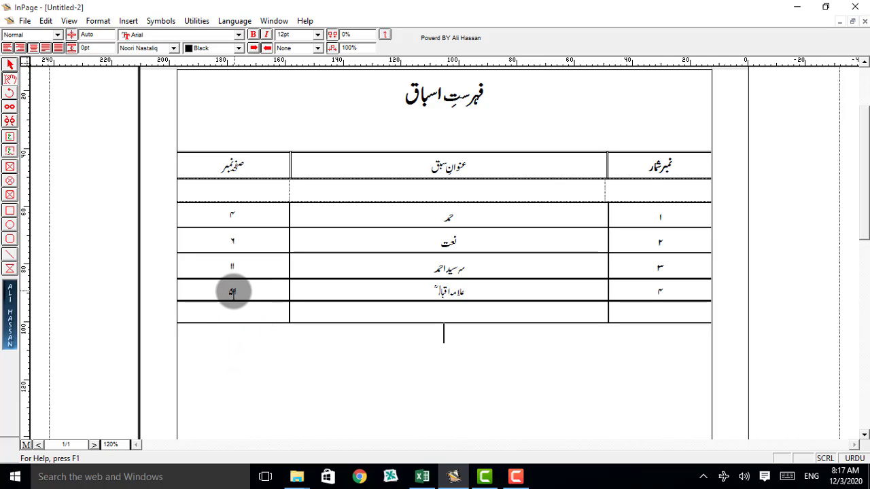
double_click(232, 292)
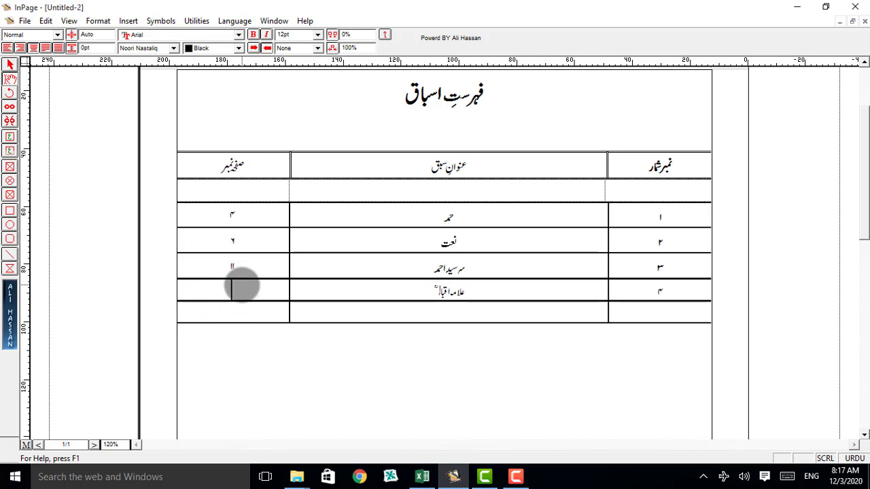
click(291, 398)
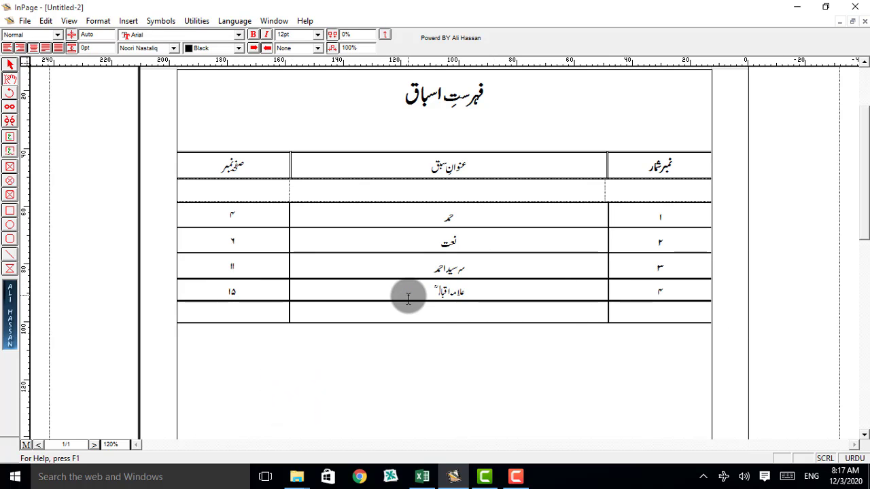
Set the text of the four filled lesson rows and the empty row above them to 15 pt.
drag(221, 291, 315, 34)
click(317, 35)
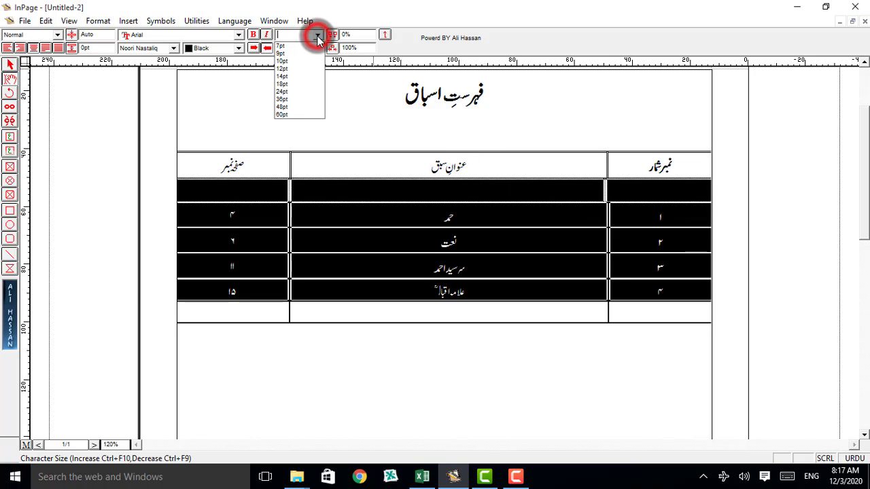
click(307, 77)
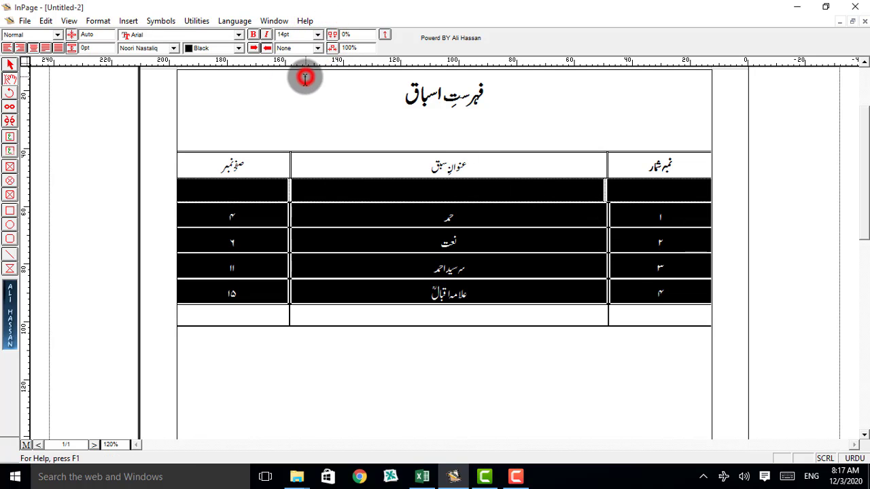
click(317, 35)
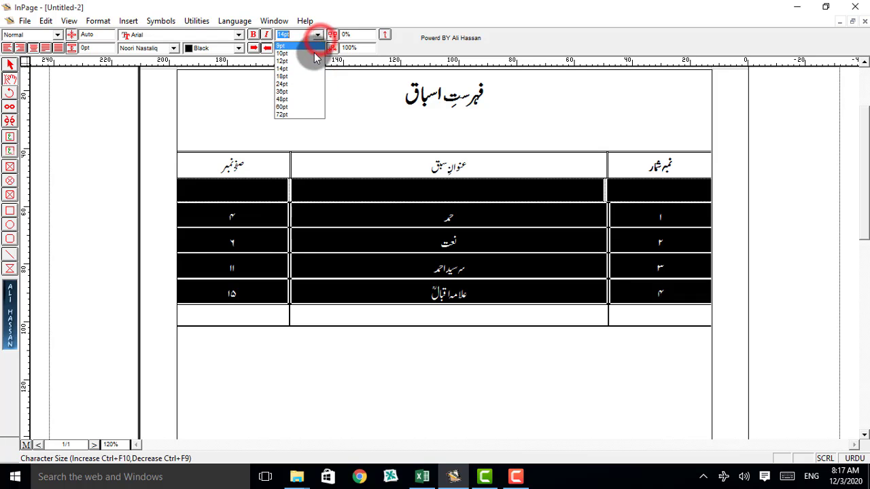
click(283, 38)
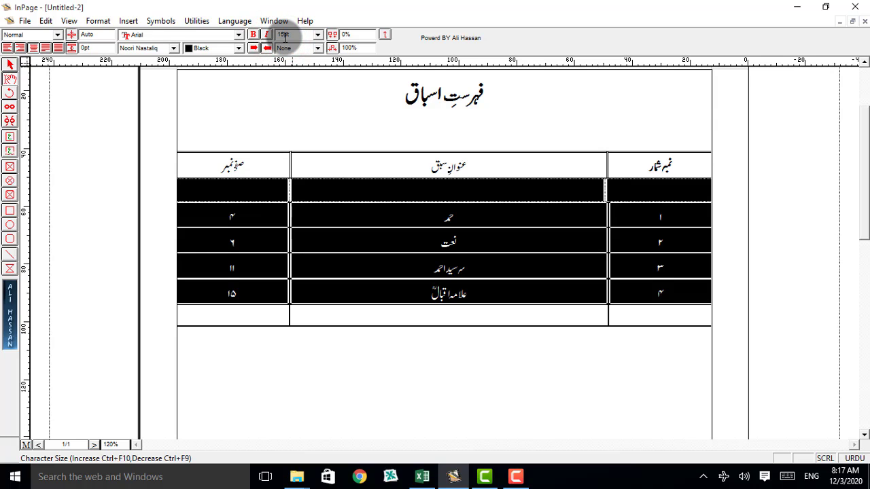
key(Return)
click(406, 369)
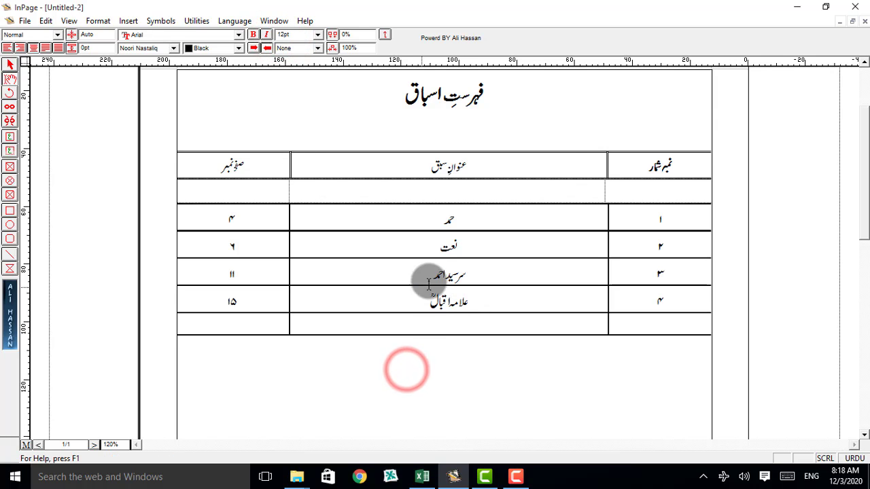
Set the text size of the three header cells to 18 pt and clear the selection.
click(216, 168)
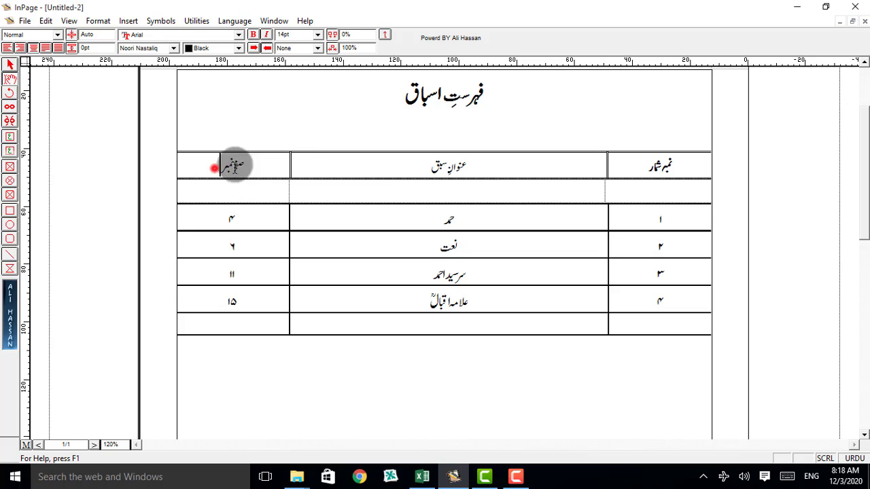
drag(216, 168, 501, 136)
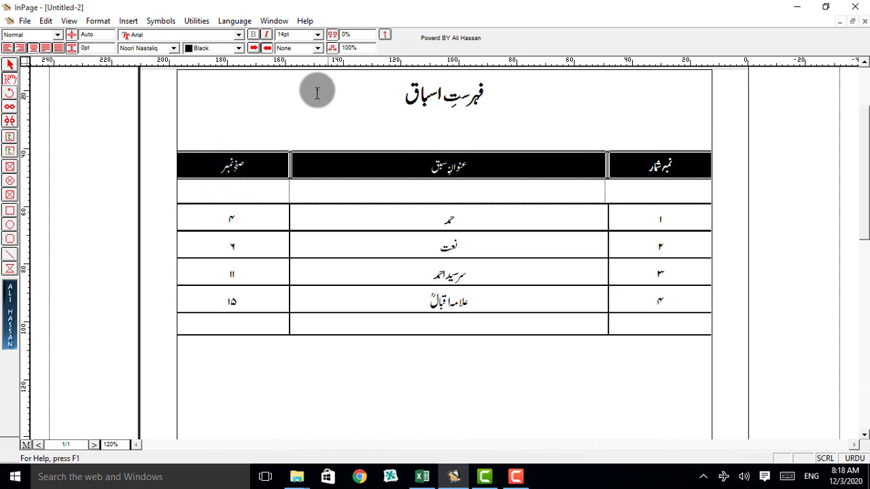
click(318, 34)
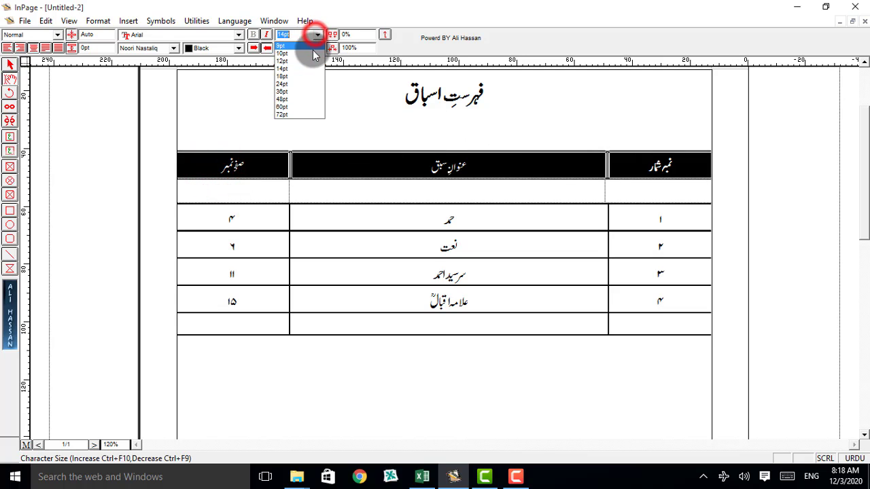
click(288, 76)
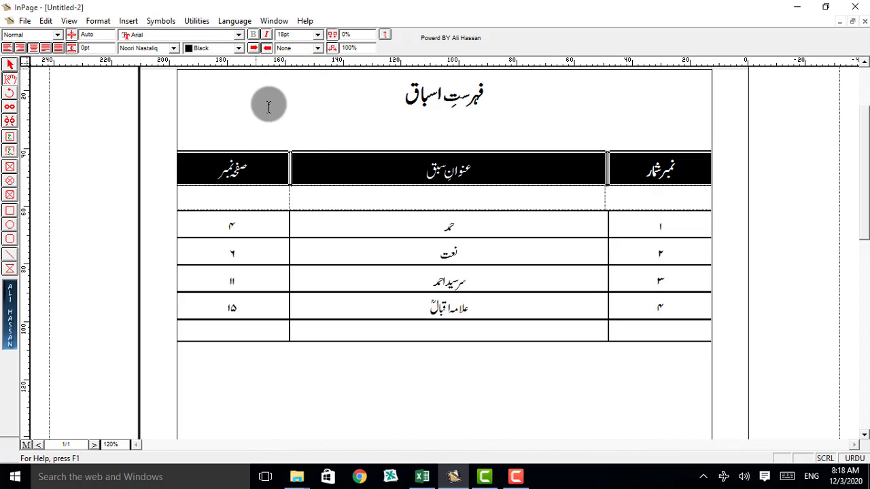
click(369, 431)
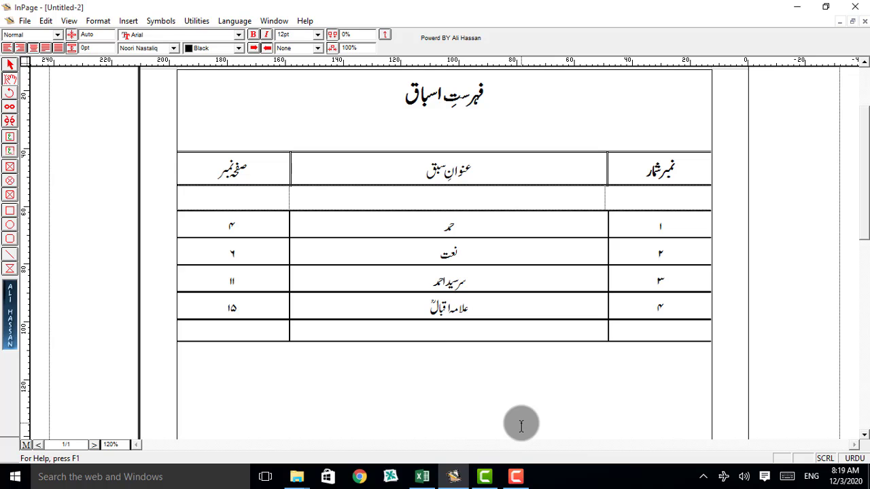
click(516, 476)
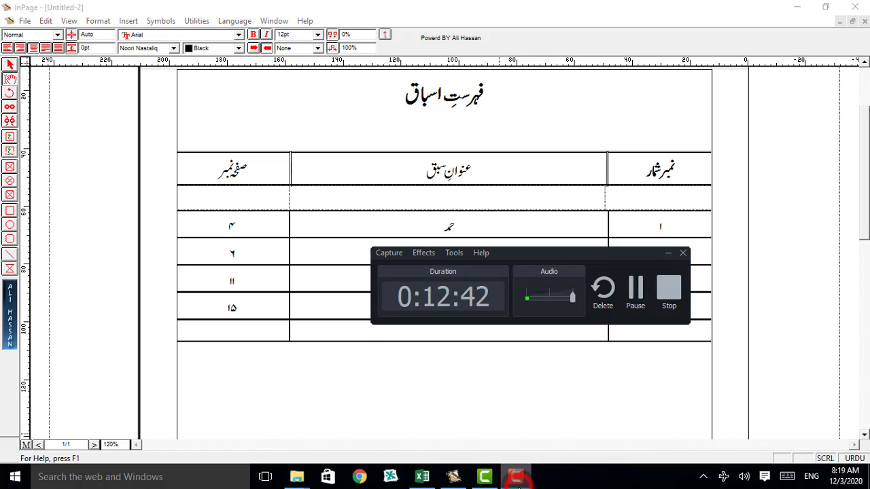